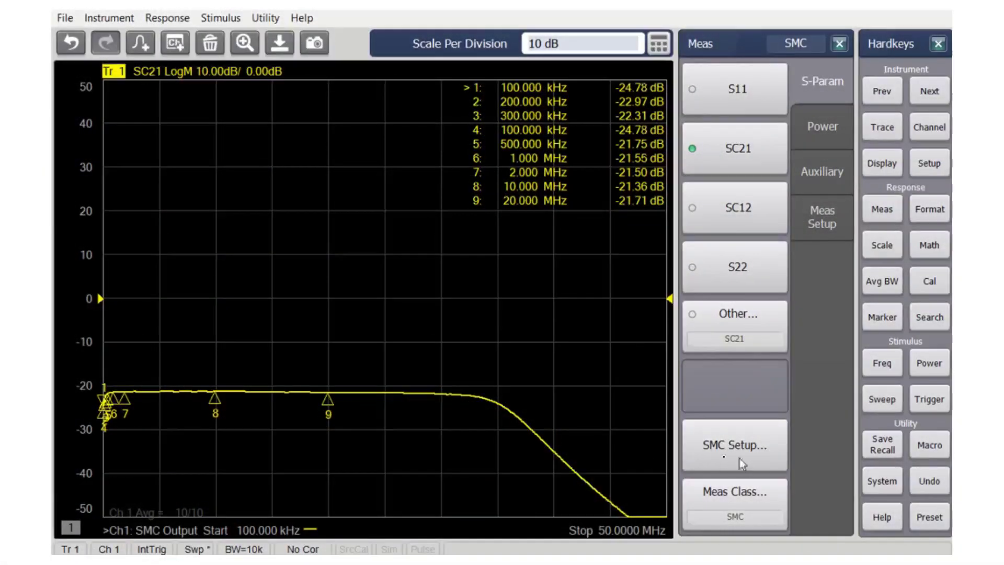
pyautogui.click(746, 494)
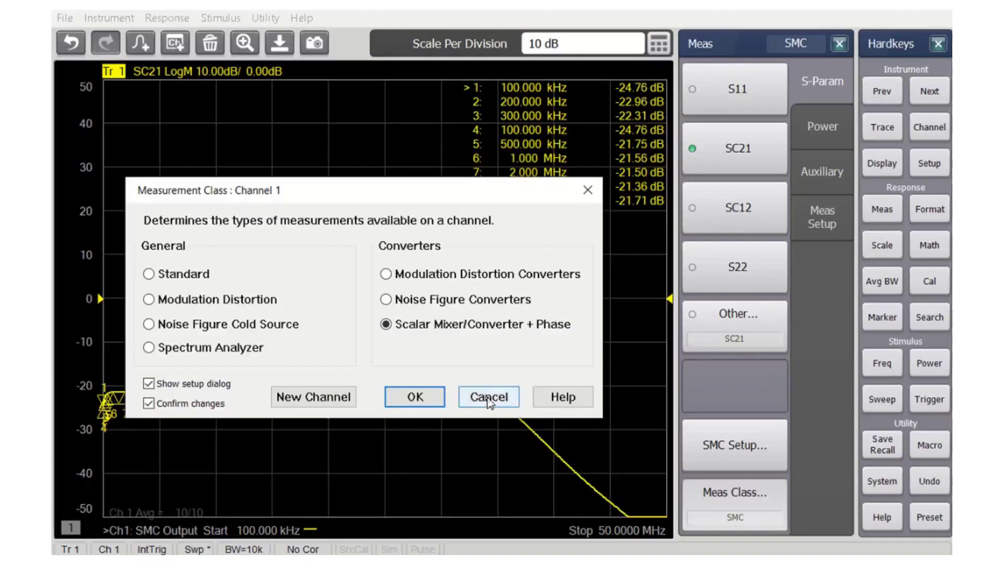
pyautogui.click(489, 398)
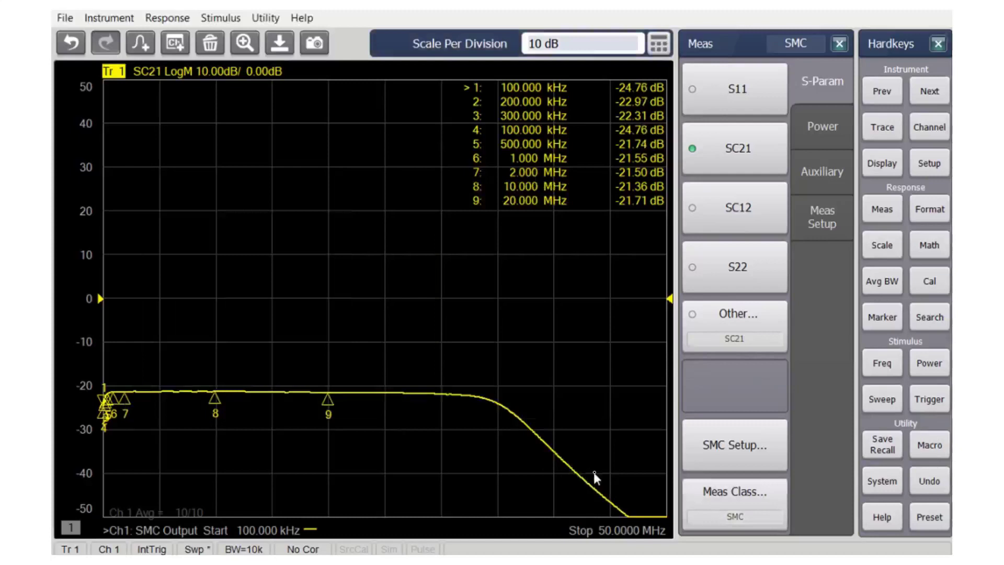
# - Open SMC Setup and review the Mixer Setup, Mixer Power, Mixer Frequency and Power tabs
pyautogui.click(724, 458)
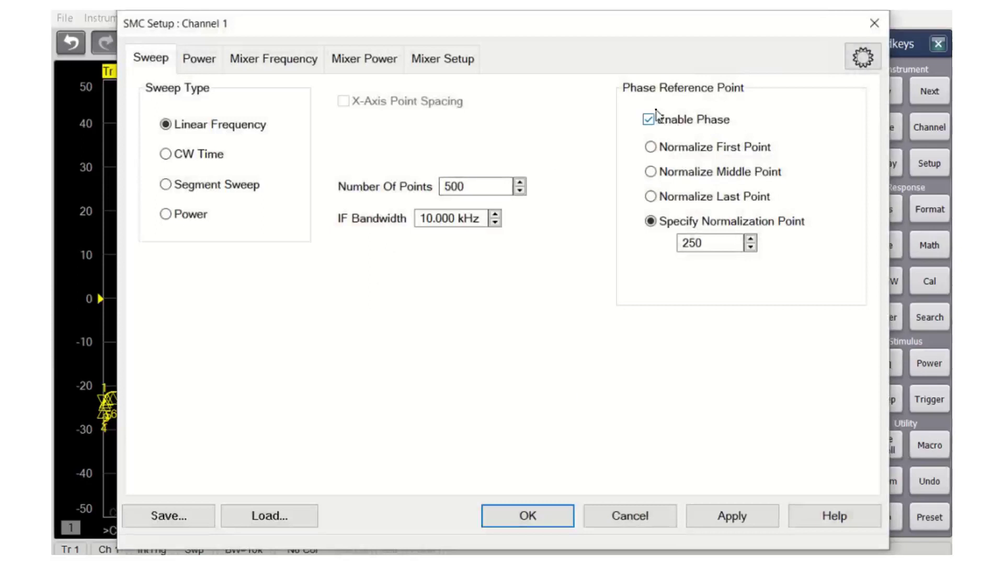
pyautogui.click(440, 67)
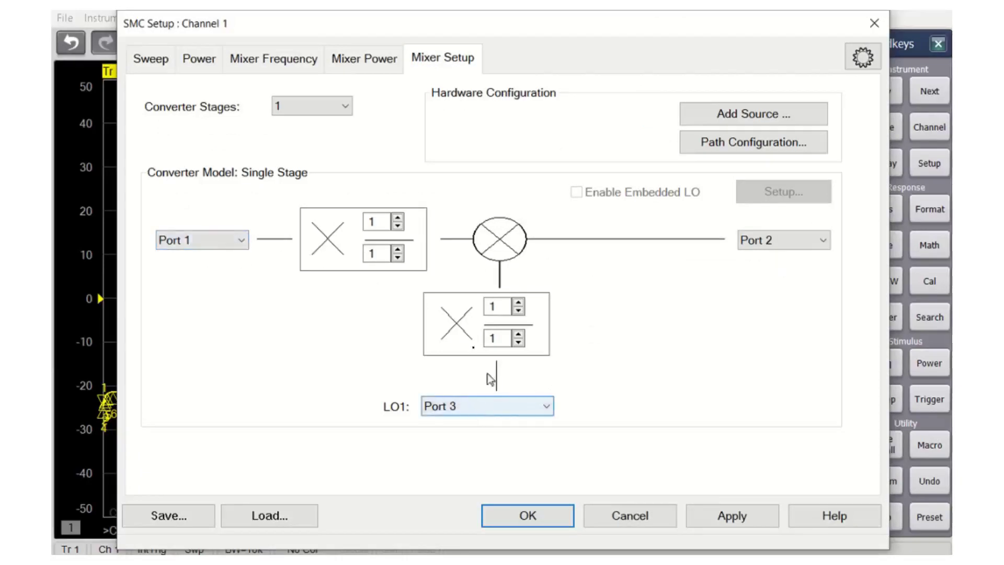
pyautogui.click(364, 67)
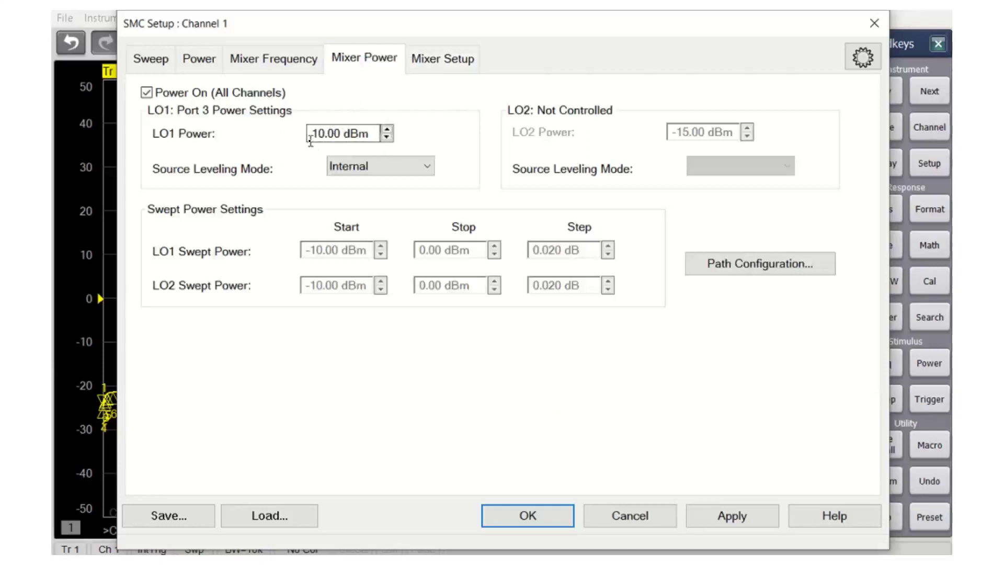
pyautogui.click(276, 63)
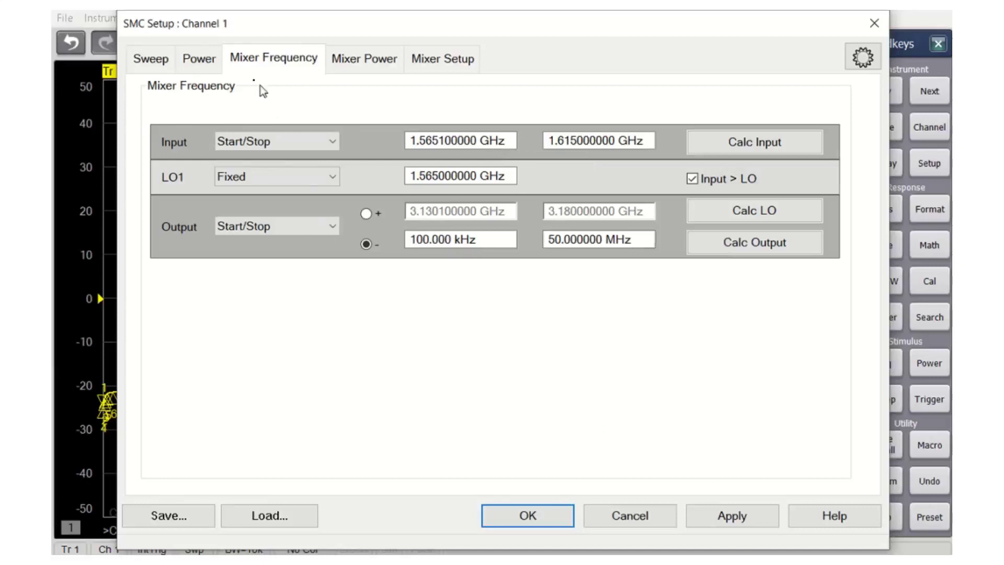
pyautogui.click(199, 58)
pyautogui.click(346, 170)
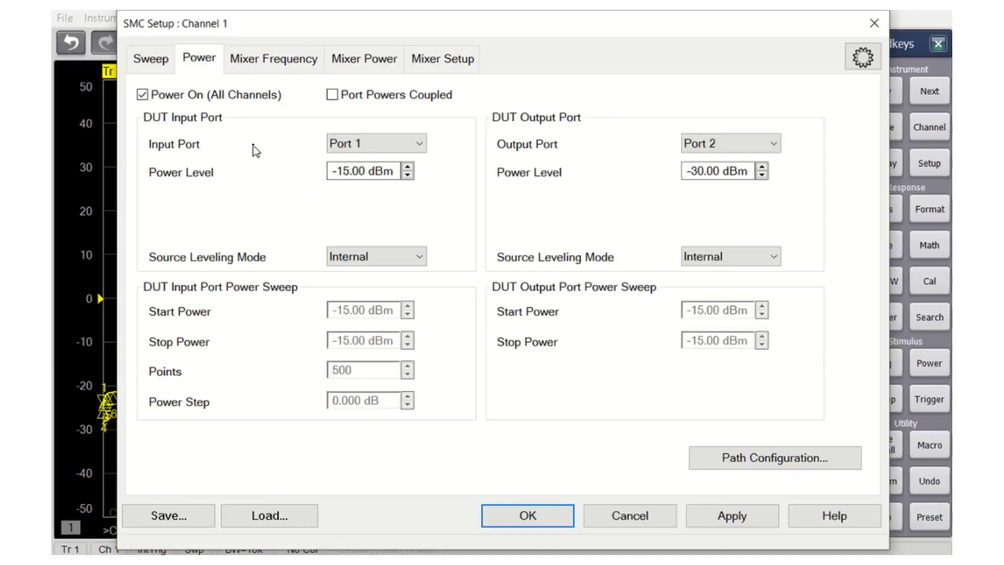
# - Normalize phase to the middle sweep point (251) and confirm the mixer setup
pyautogui.click(149, 59)
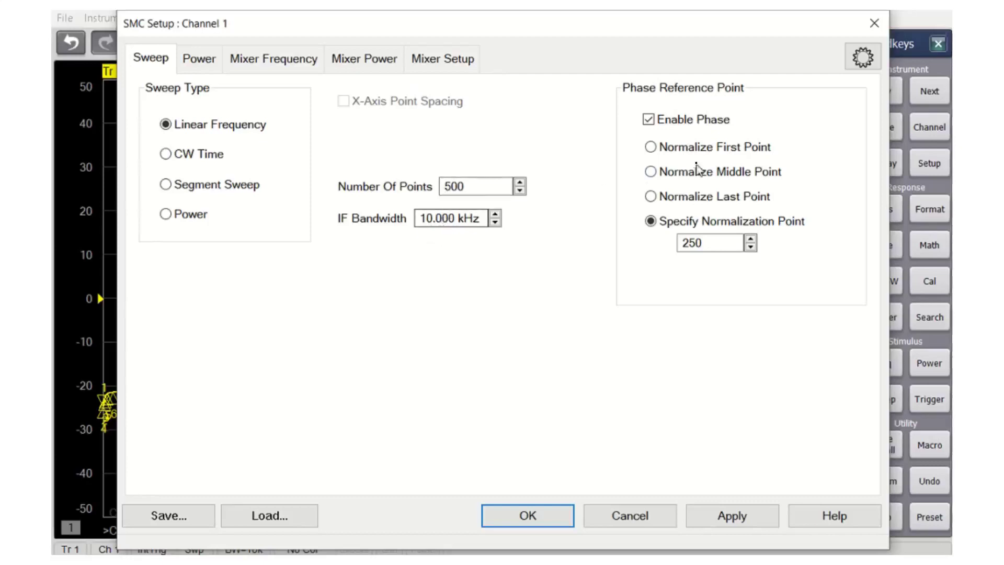
pyautogui.click(679, 176)
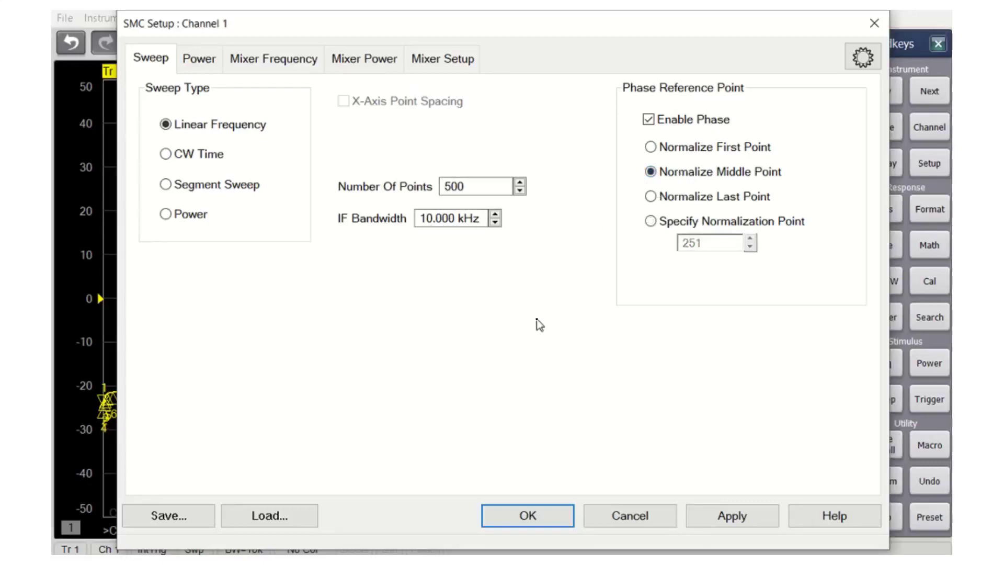
pyautogui.click(497, 519)
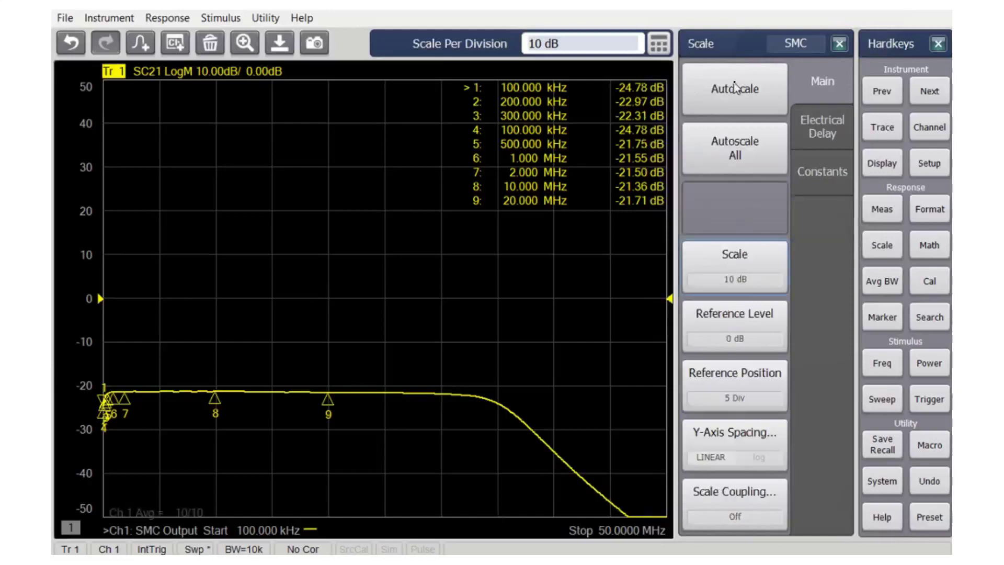
# - Autoscale the SC21 trace and normalize it by dividing by memory
pyautogui.click(736, 89)
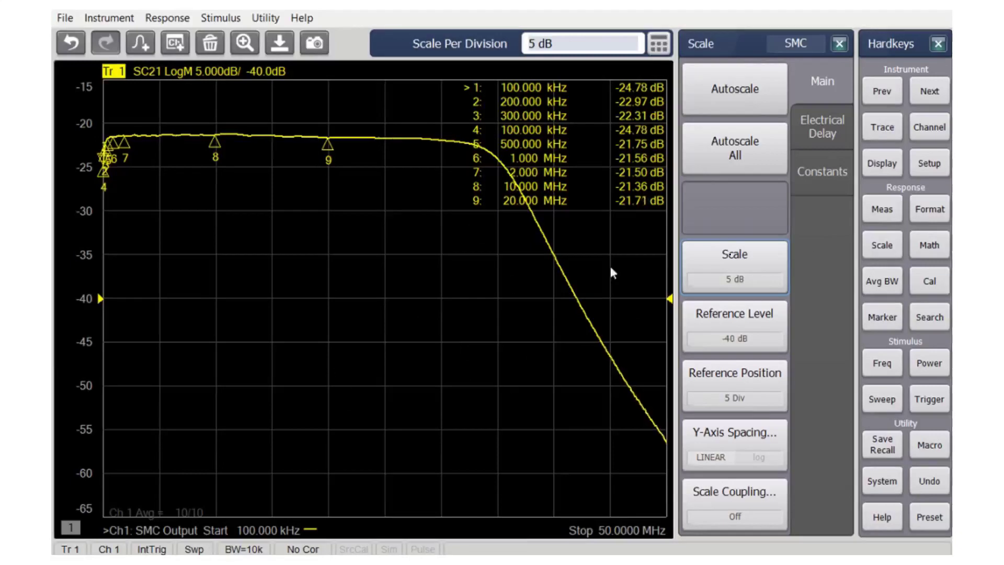
pyautogui.click(929, 246)
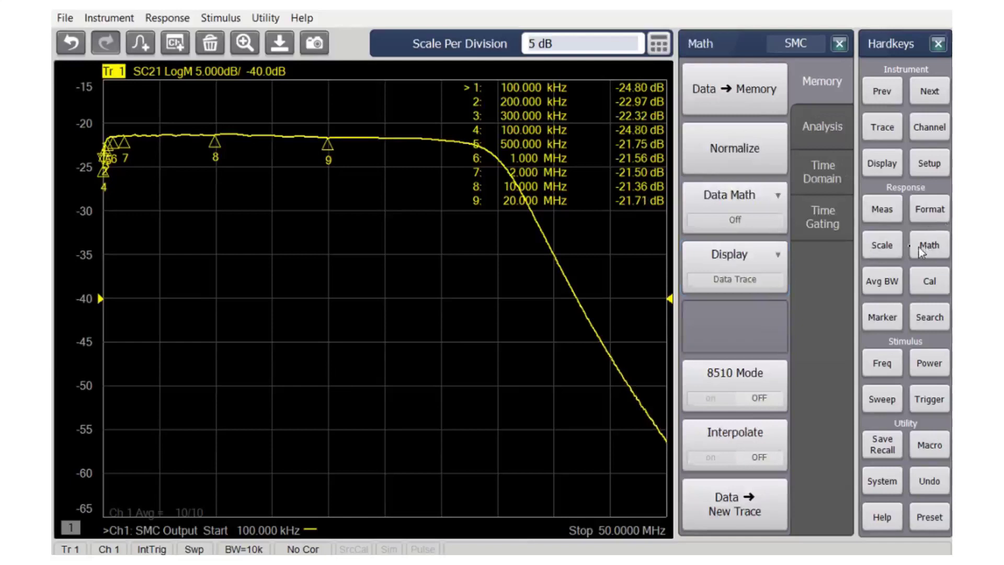
pyautogui.click(733, 149)
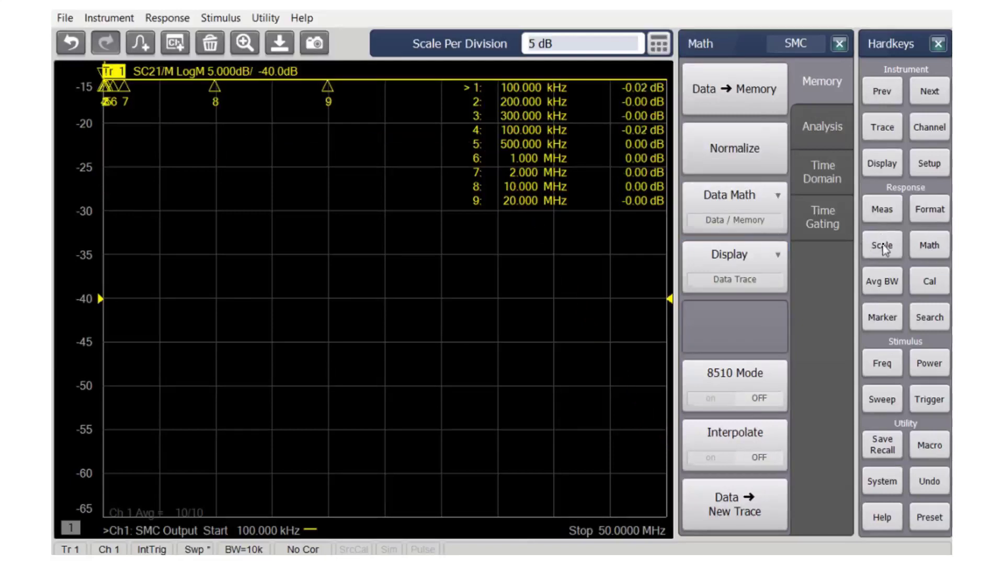
# - Set a 0 dB reference level and 1 dB/div scale, then turn averaging off
pyautogui.click(883, 247)
pyautogui.click(723, 346)
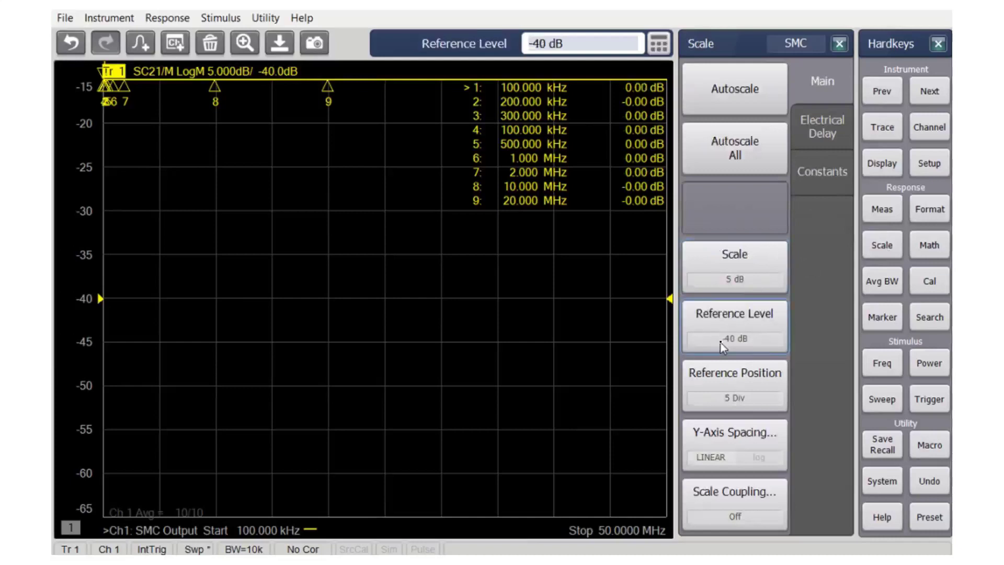
pyautogui.write('0')
pyautogui.press('Return')
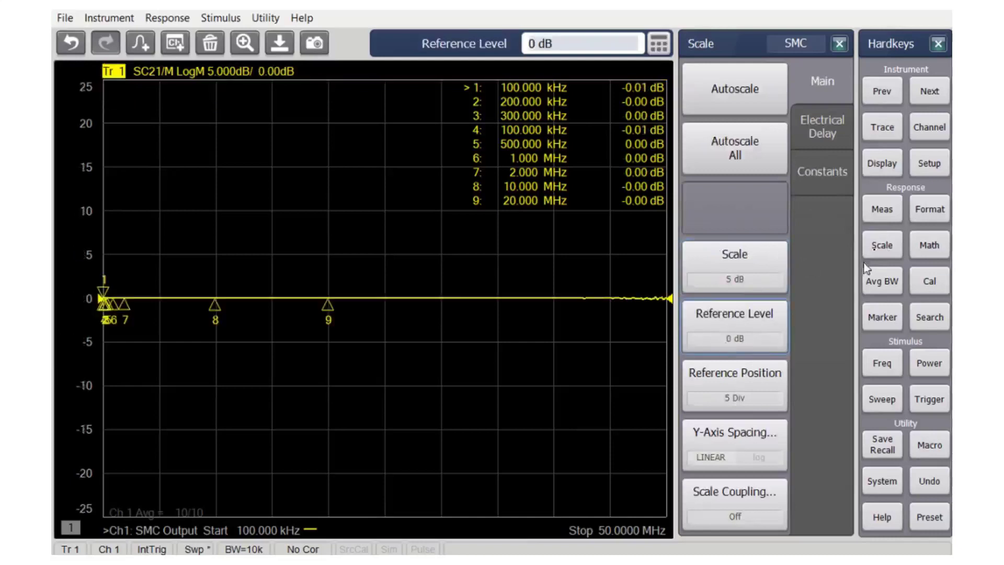
pyautogui.click(880, 246)
pyautogui.write('.')
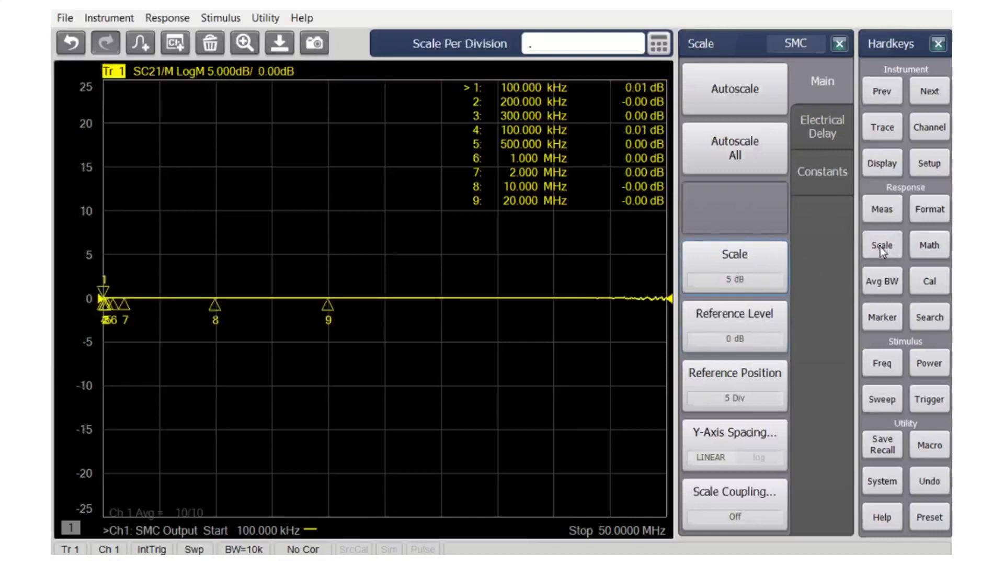
pyautogui.write('1')
pyautogui.press('Return')
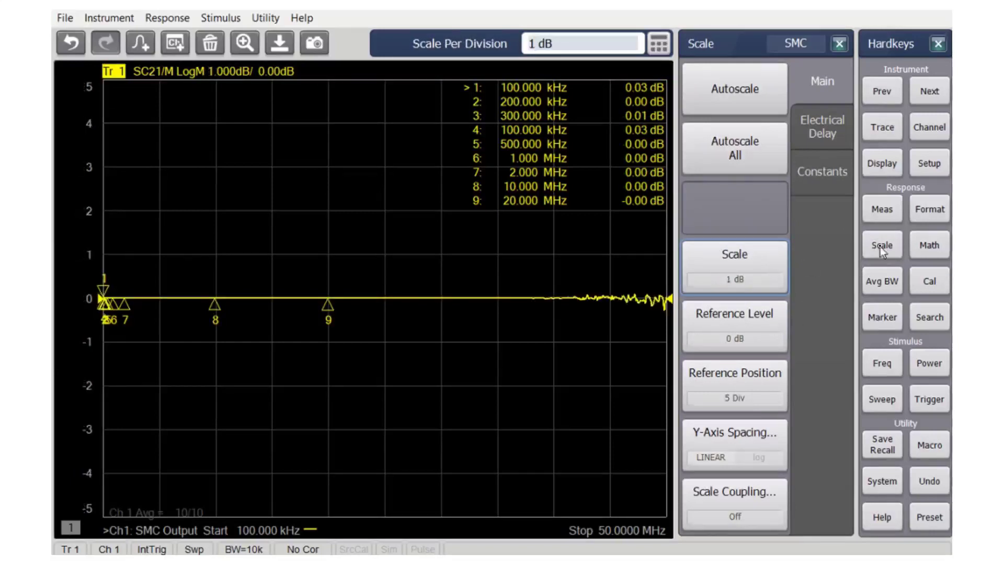
pyautogui.click(877, 282)
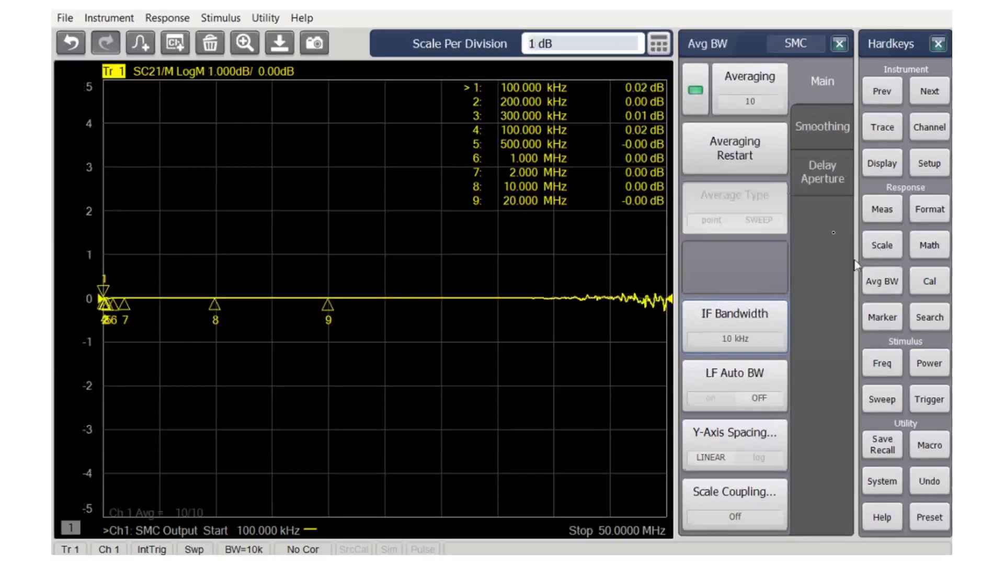
pyautogui.click(695, 96)
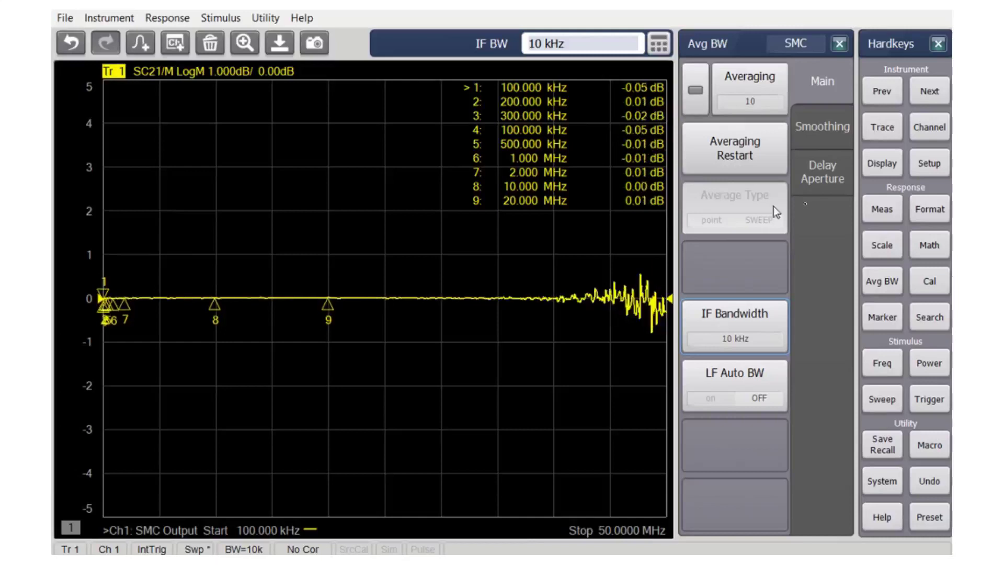
# - Display SC21 as phase and reduce the scale to 2 degrees per division
pyautogui.click(929, 209)
pyautogui.click(756, 205)
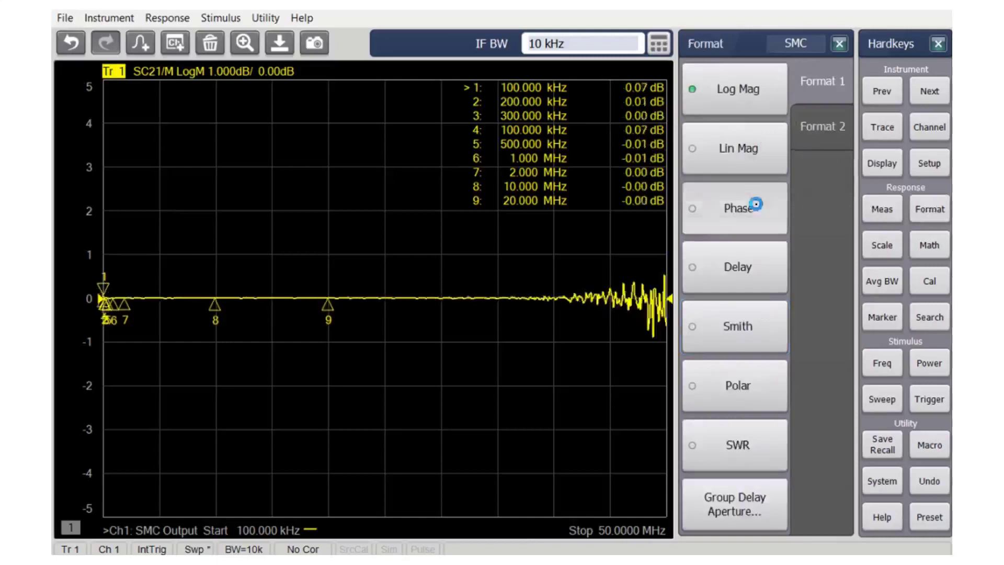
pyautogui.click(887, 245)
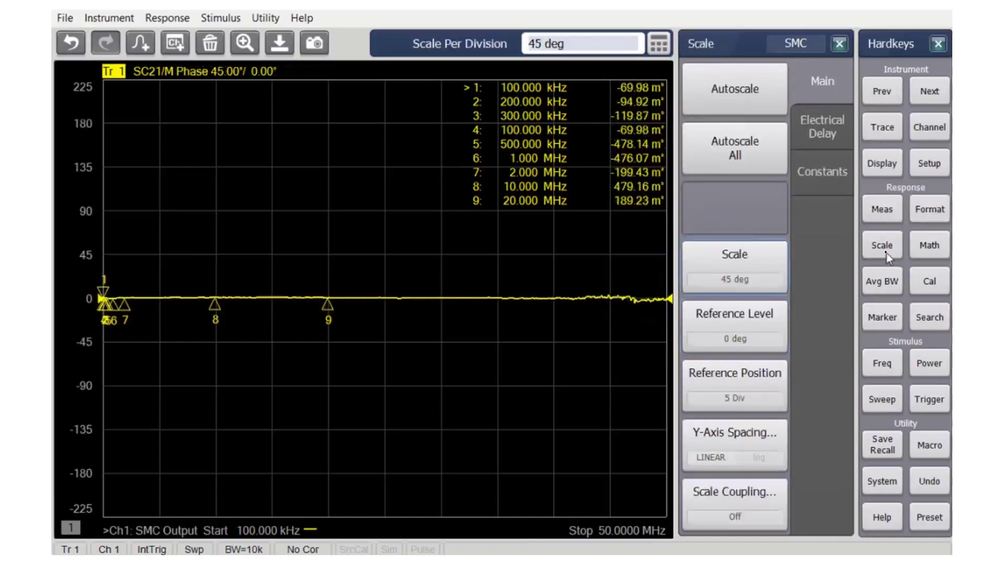
pyautogui.press('Down')
pyautogui.press('Down')
pyautogui.press('Down')
pyautogui.press('Down')
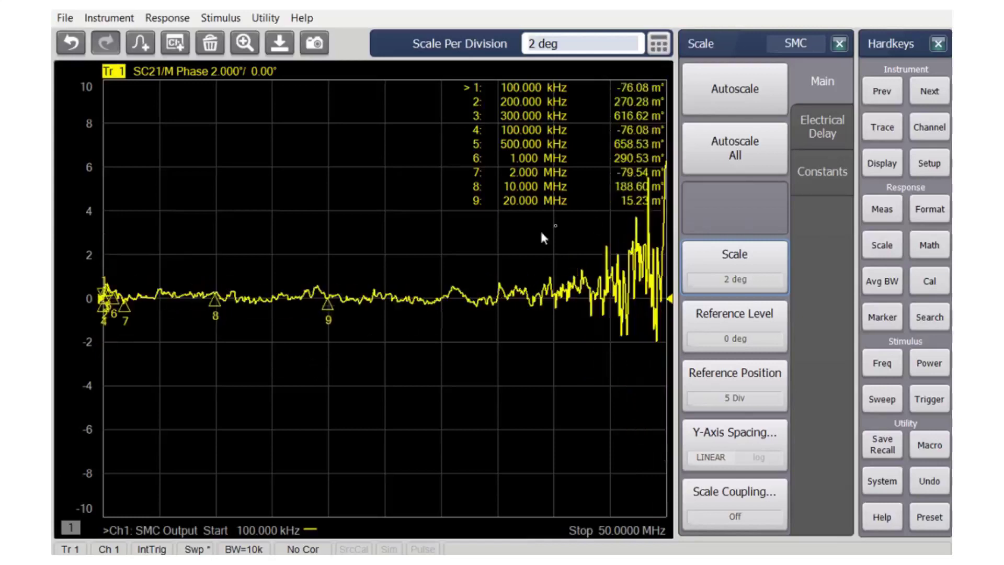
# - Turn on averaging with factor 10 and tighten the phase scale to 1 degree per division
pyautogui.click(873, 282)
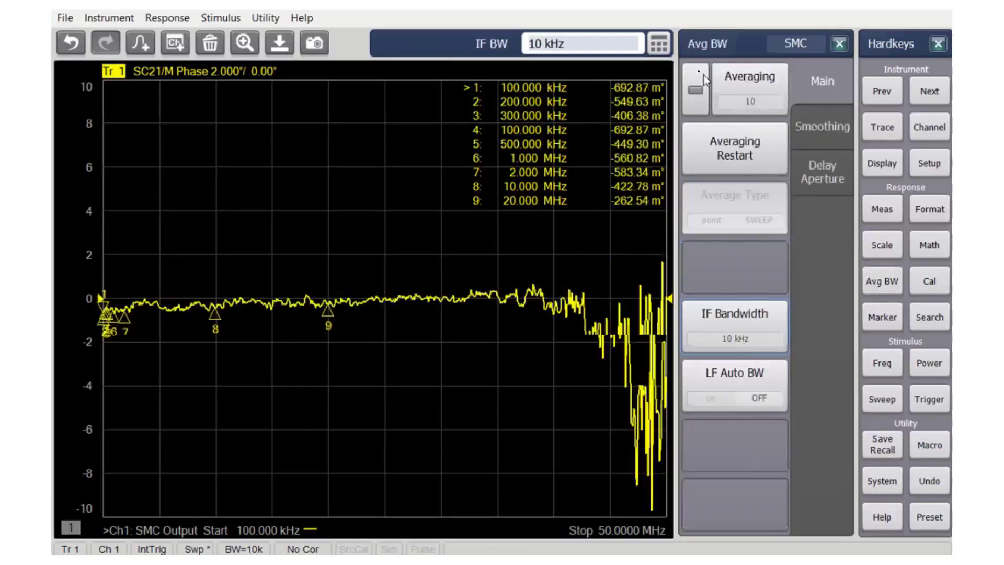
pyautogui.click(700, 99)
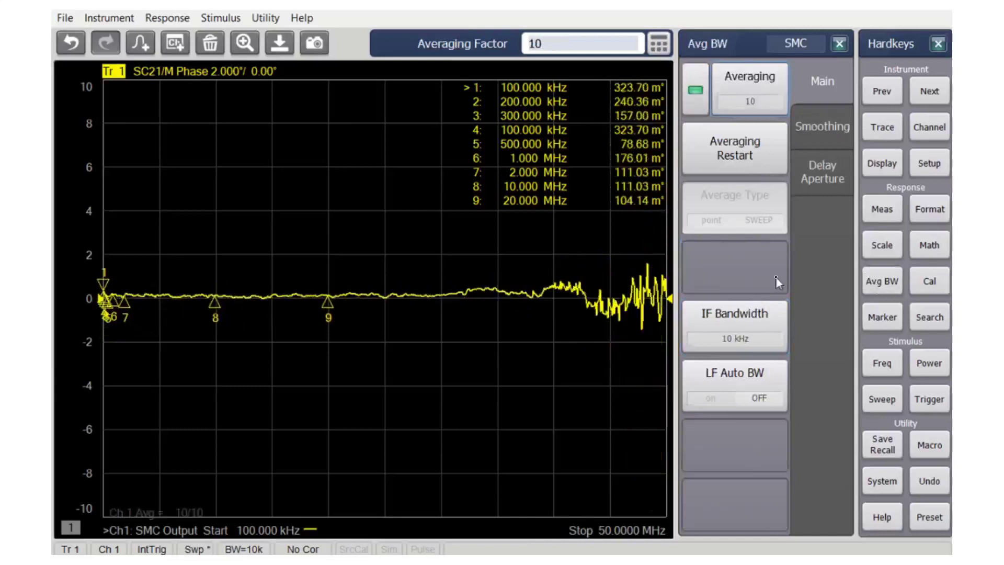
pyautogui.click(882, 247)
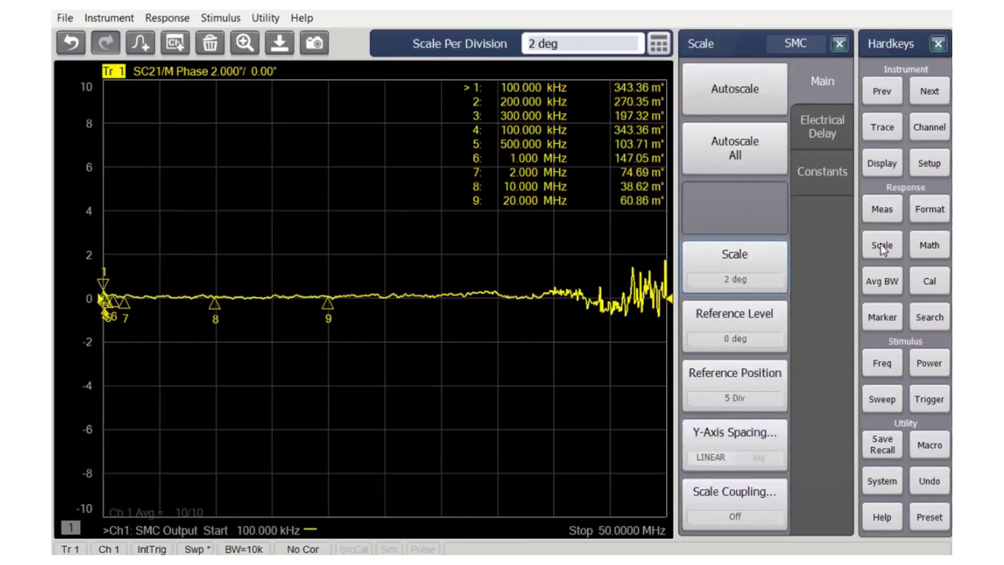
pyautogui.press('Down')
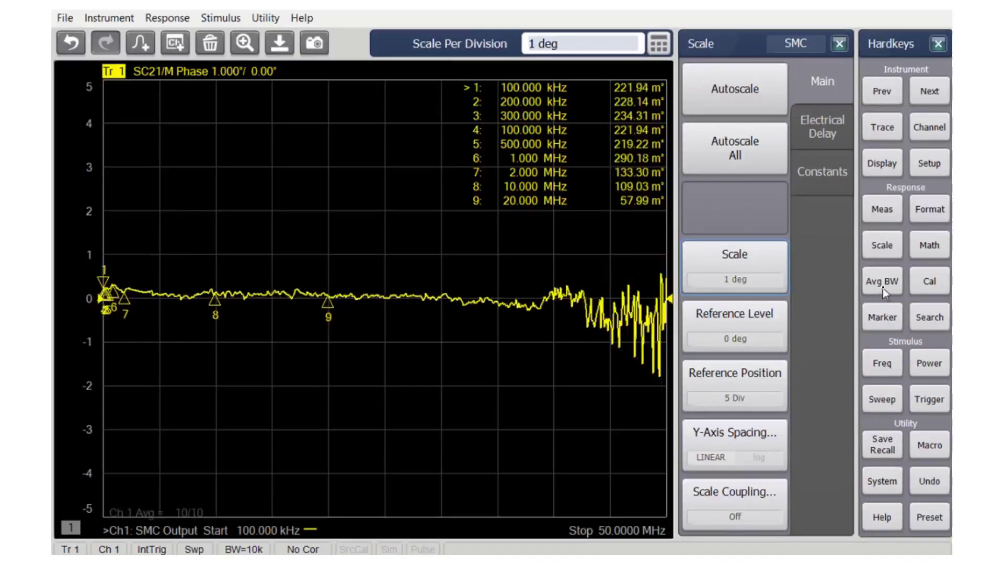
# - Display the SC21 trace as delay at 1 ns per division
pyautogui.click(930, 212)
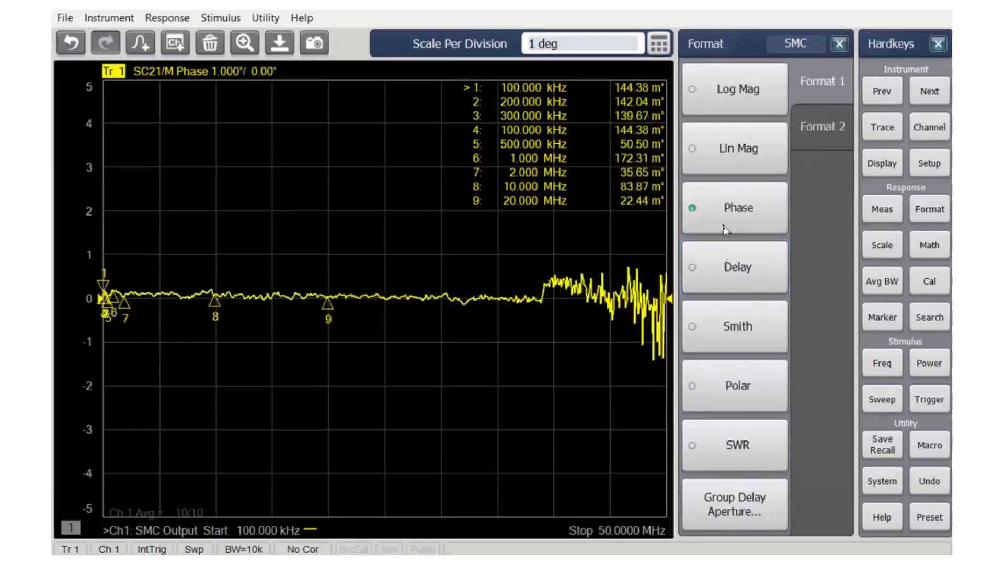
pyautogui.click(729, 271)
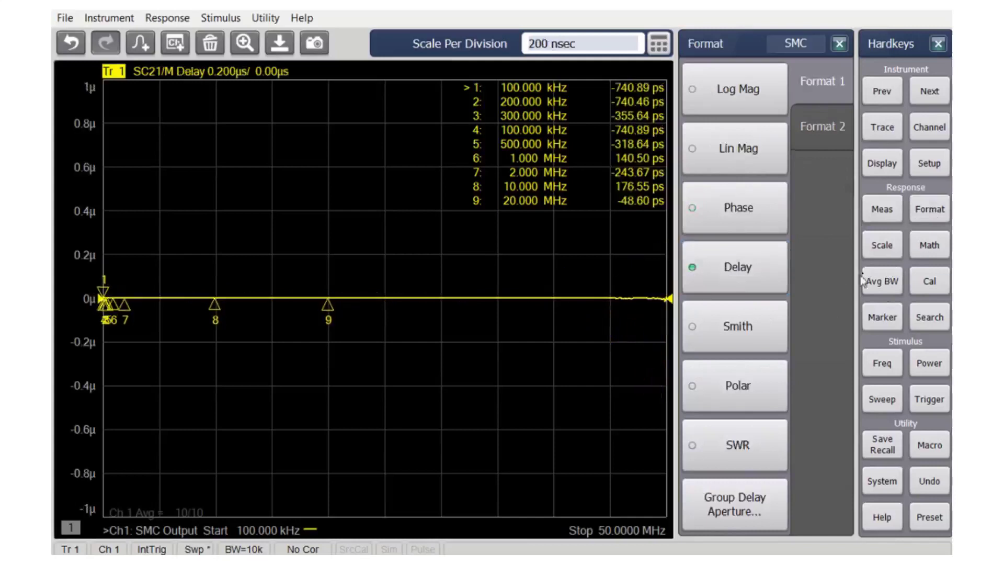
pyautogui.click(880, 251)
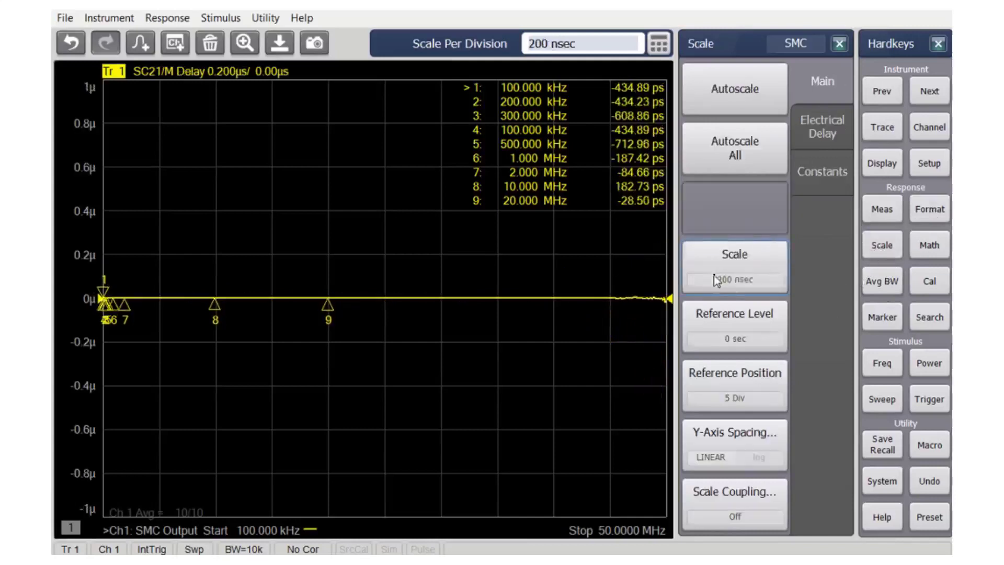
pyautogui.write('1')
pyautogui.press('Return')
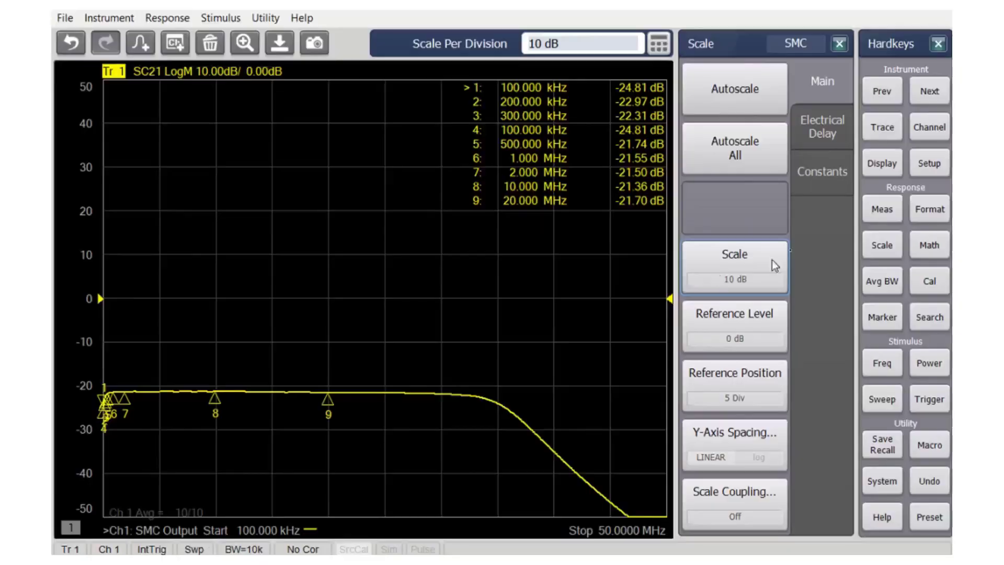
# - Bring up the Setup menu with SMC setup, measurement class, Quick Start and Device Expert
pyautogui.click(924, 166)
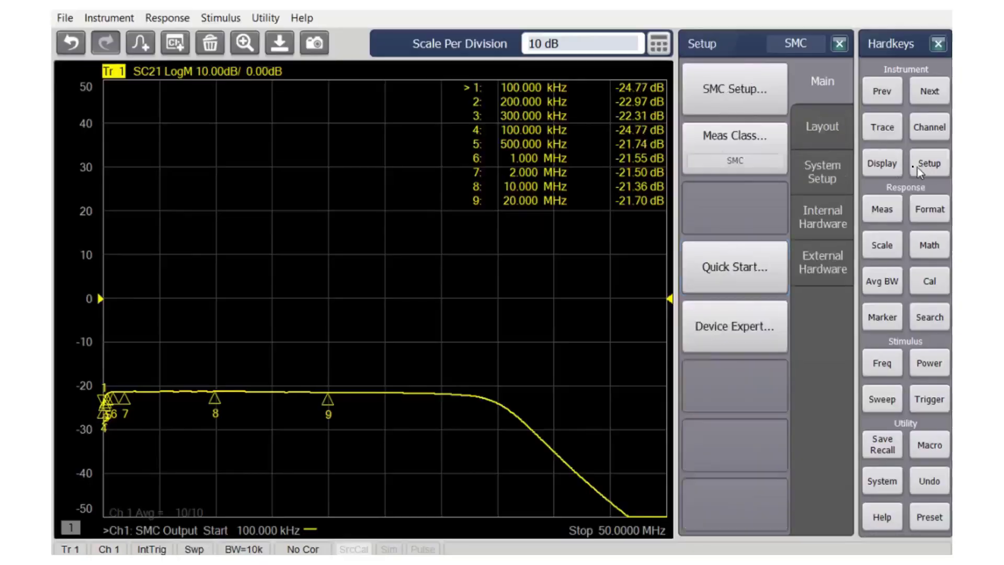
# - Open Channel 1's RF/IF Path Config, inspect the receiver path, and toggle the a2 reference switch
pyautogui.click(826, 220)
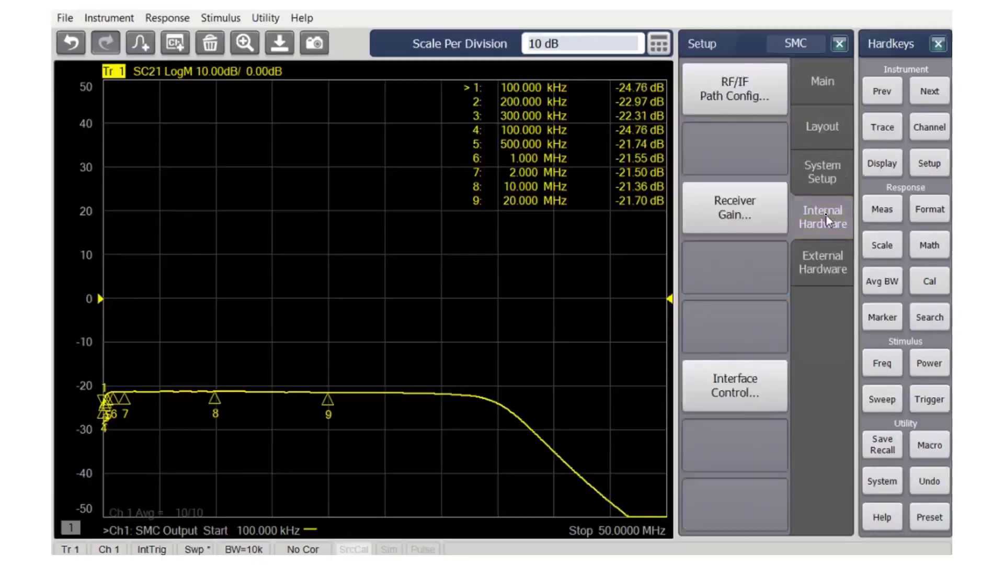
pyautogui.click(743, 100)
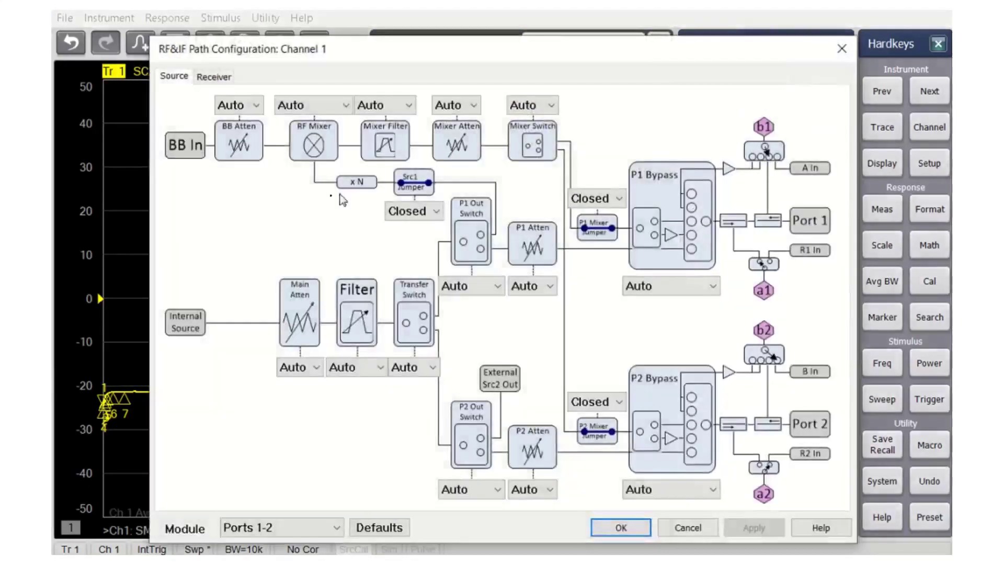
pyautogui.click(213, 76)
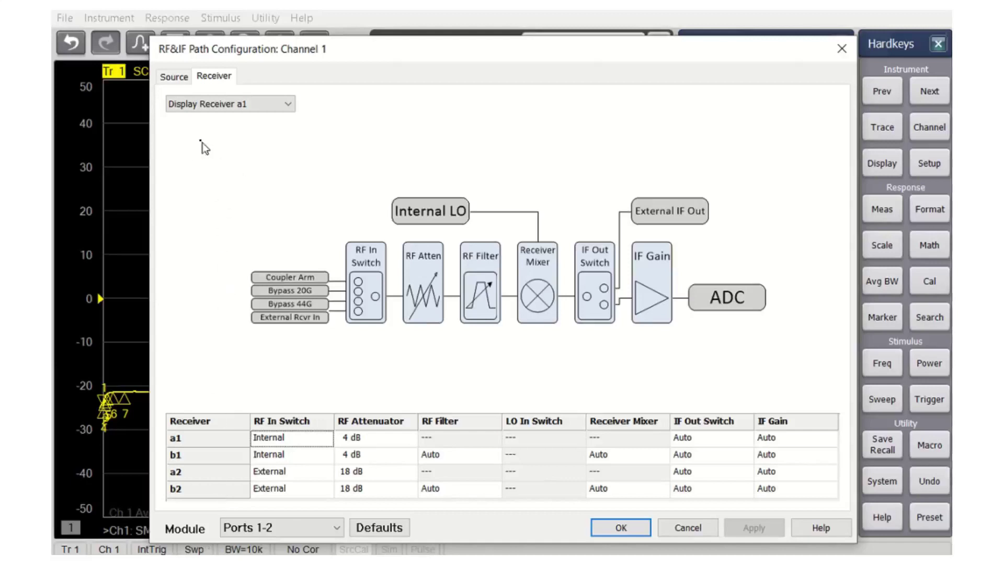
pyautogui.click(174, 77)
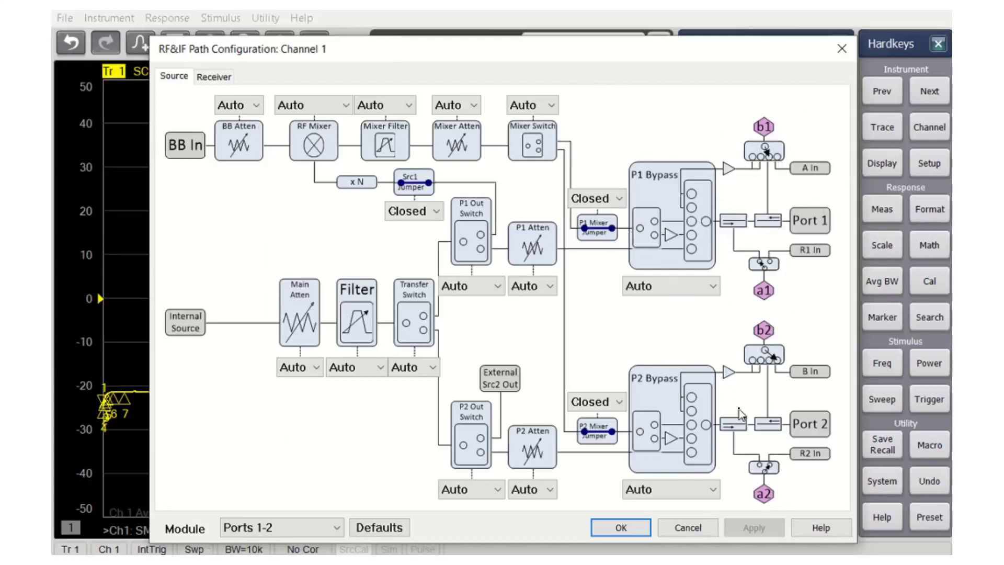
pyautogui.click(770, 470)
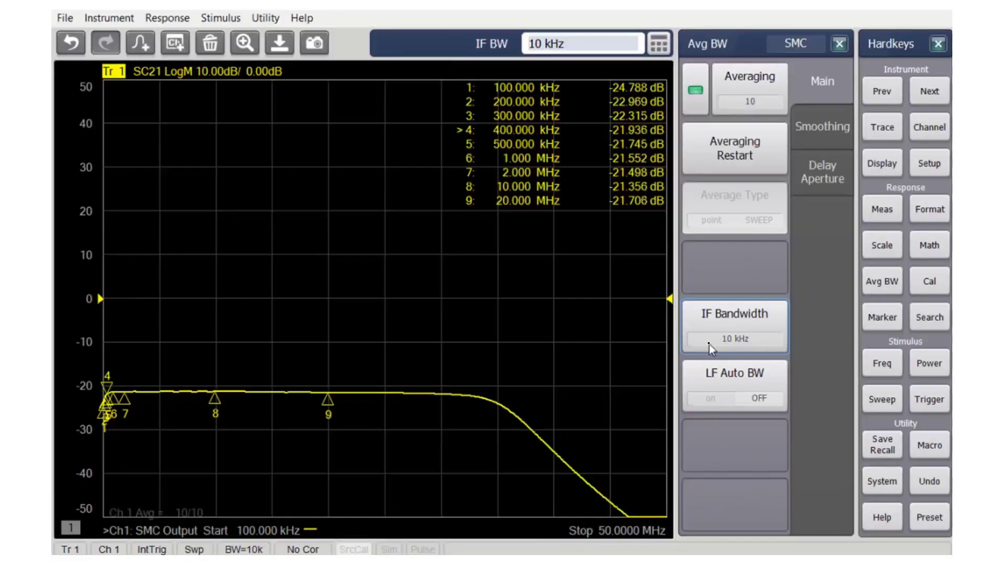
# - Set the IF bandwidth to 1000 Hz
pyautogui.click(710, 348)
pyautogui.write('10')
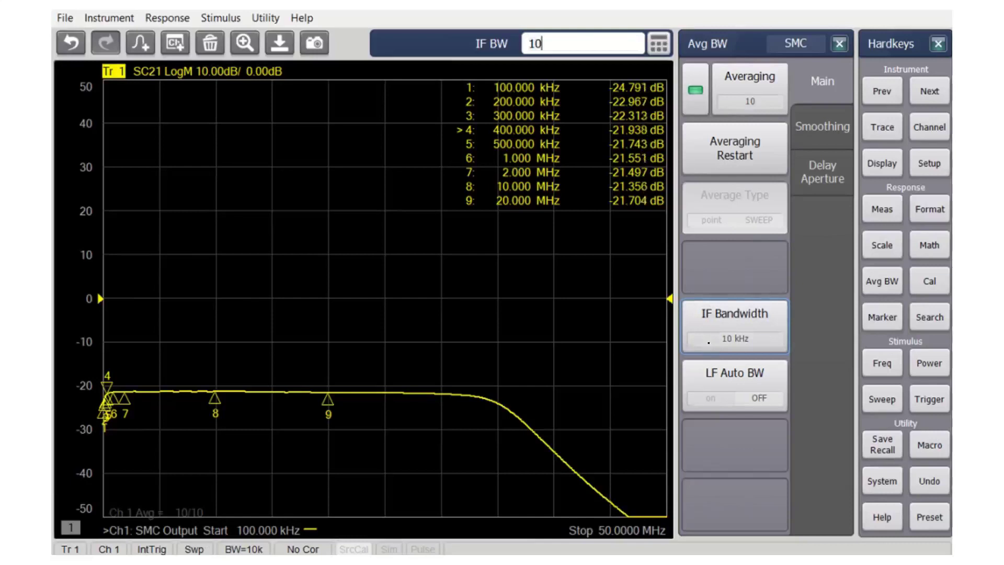
pyautogui.write('00')
pyautogui.press('Return')
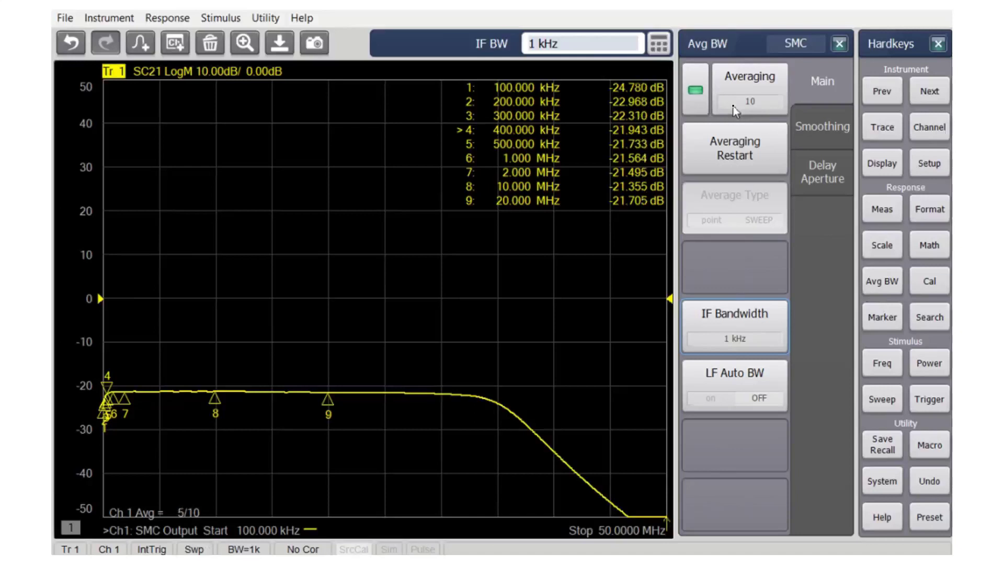
# - Launch Smart Cal and enter a known mixer delay of 2.58 ns on the keypad
pyautogui.click(924, 285)
pyautogui.click(694, 93)
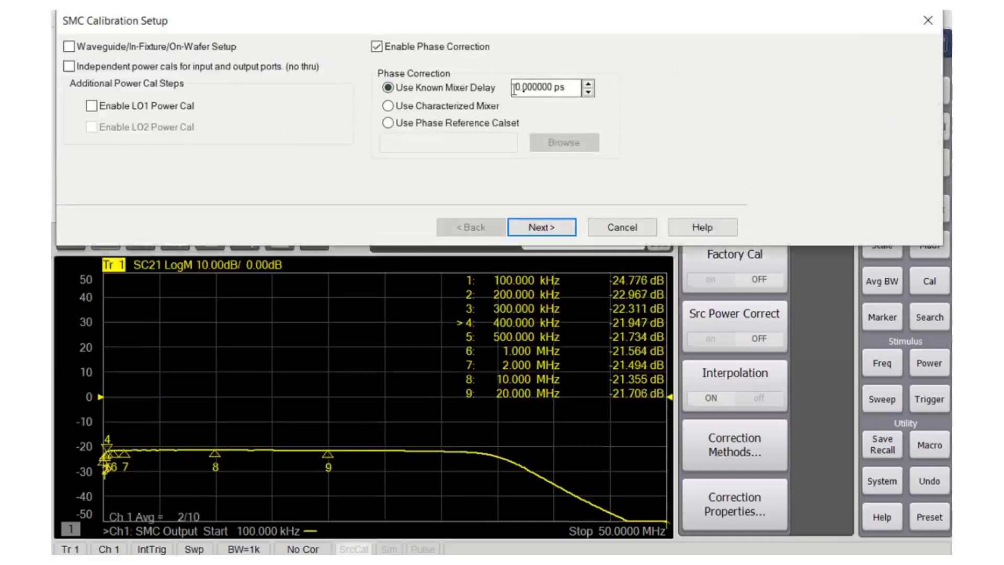
pyautogui.moveTo(514, 89); pyautogui.dragTo(561, 93)
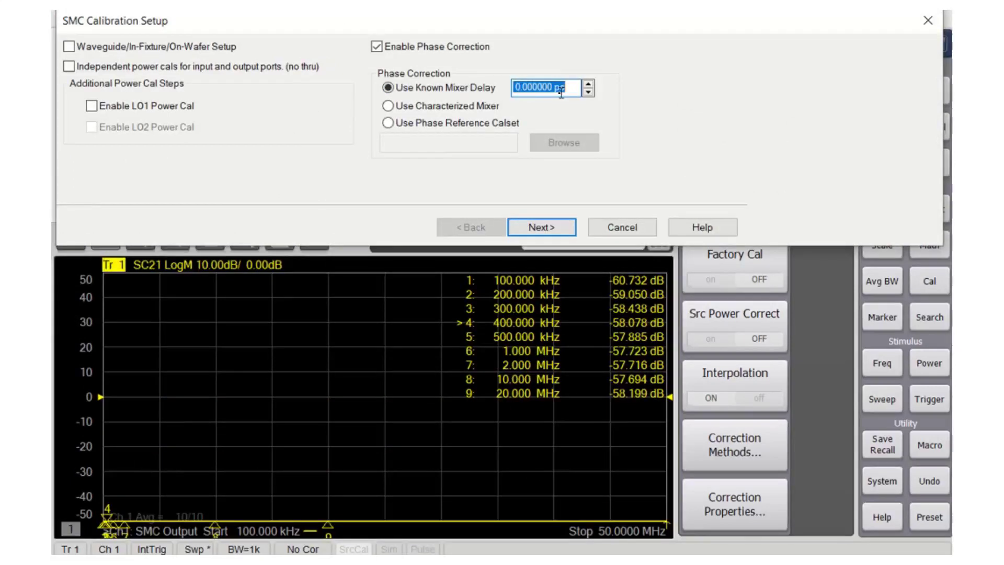
pyautogui.click(561, 89)
pyautogui.click(288, 288)
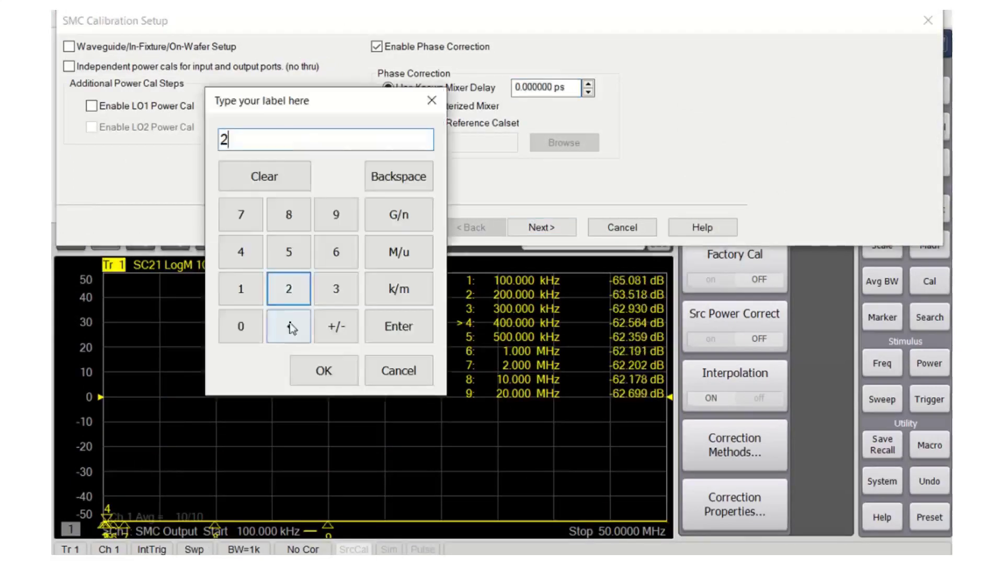
pyautogui.click(288, 326)
pyautogui.click(285, 258)
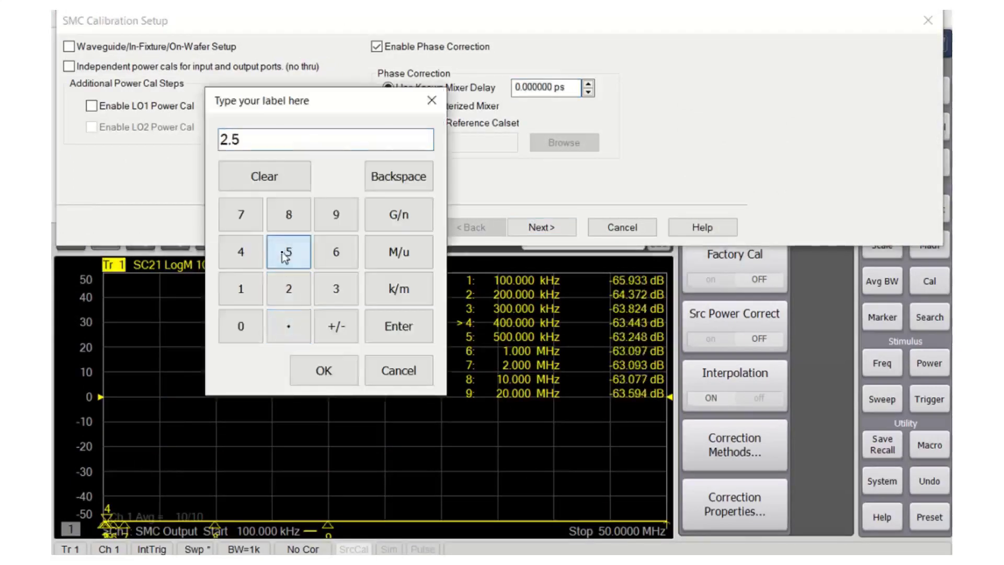
pyautogui.click(289, 214)
pyautogui.click(398, 214)
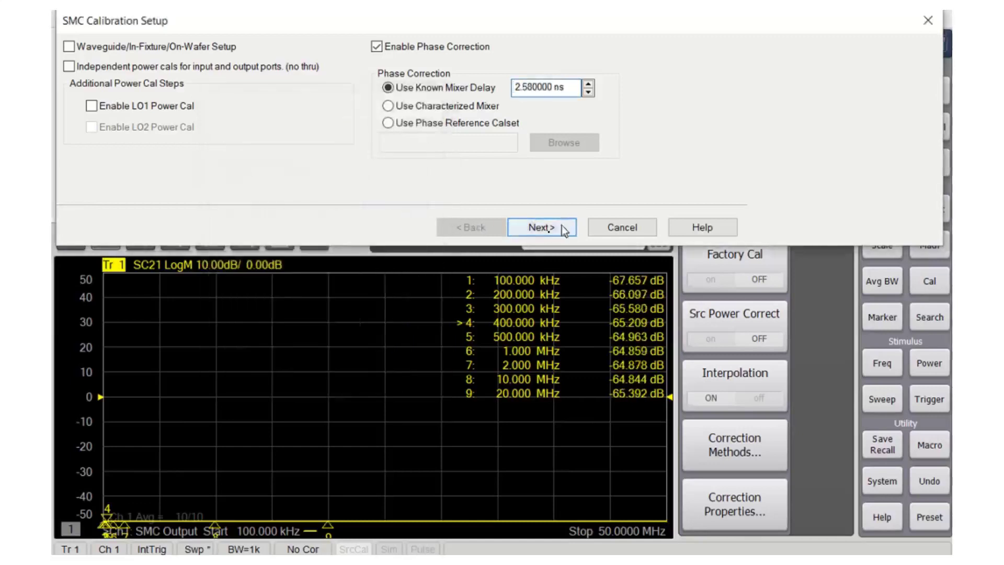
# - Advance to DUT connectors: APC 3.5 female/male with N4691-61004 ECal, 2-Port SOLT
pyautogui.click(544, 235)
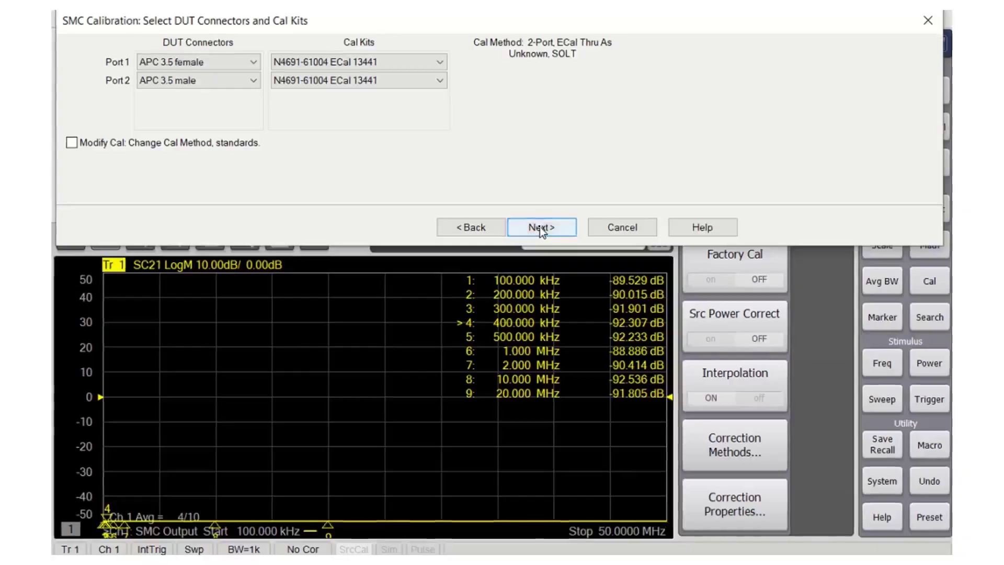
# - Move to Port 1 power cal settings and detect the connected power sensor in Power Meter Settings
pyautogui.click(539, 227)
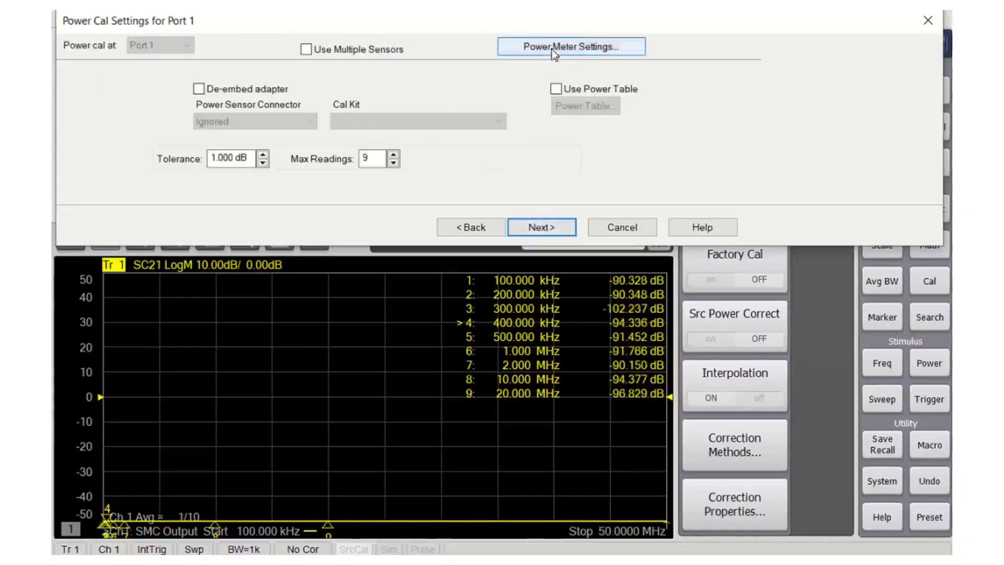
pyautogui.click(551, 49)
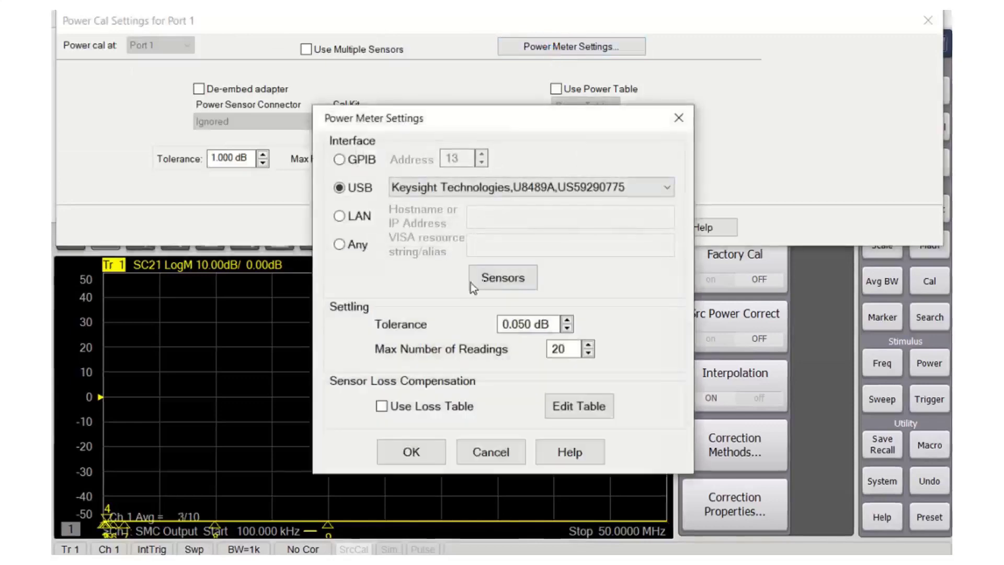
pyautogui.click(491, 280)
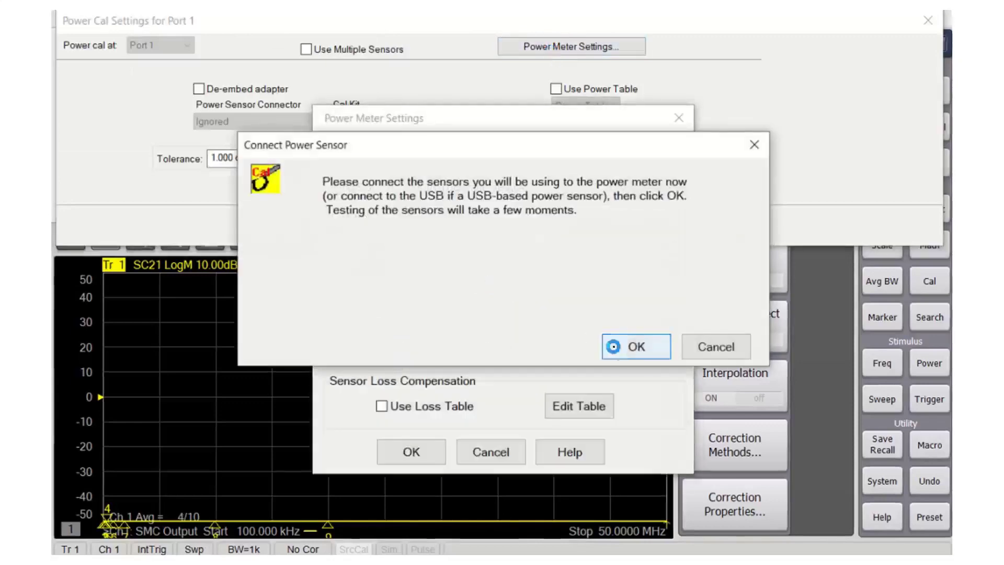
pyautogui.click(613, 346)
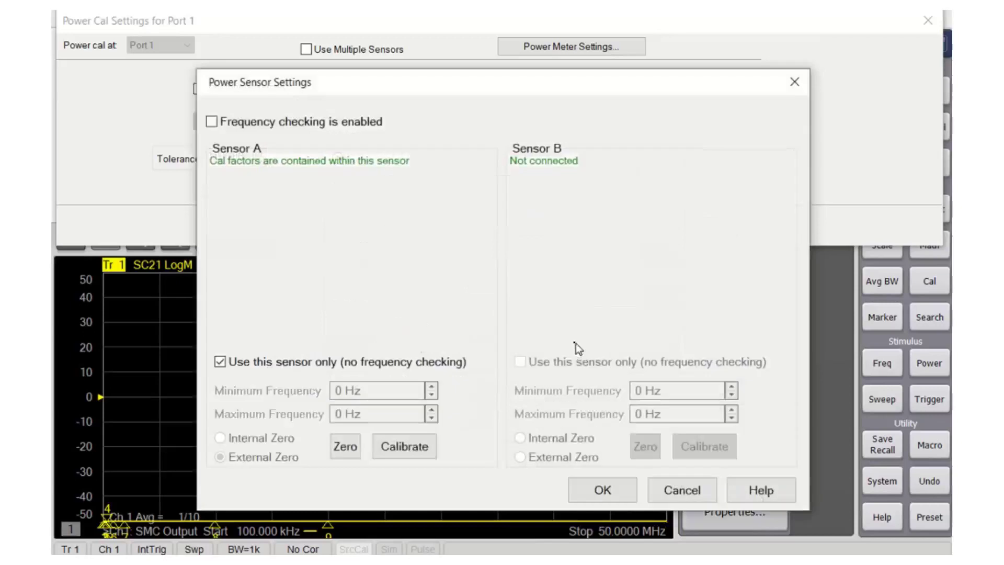
# - Zero power sensor A and continue to measuring it on Port 1 at -15 dBm
pyautogui.click(343, 446)
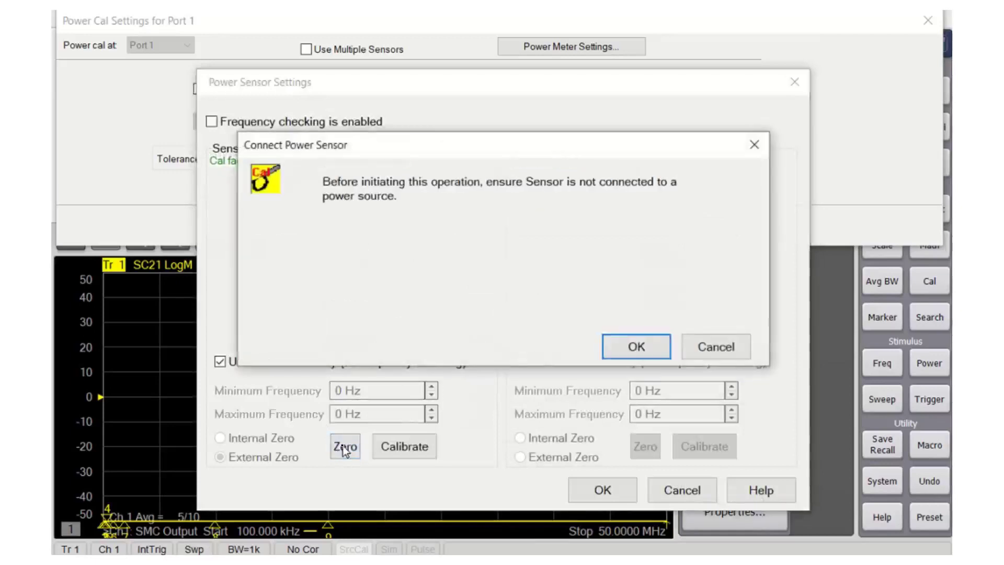
pyautogui.click(636, 348)
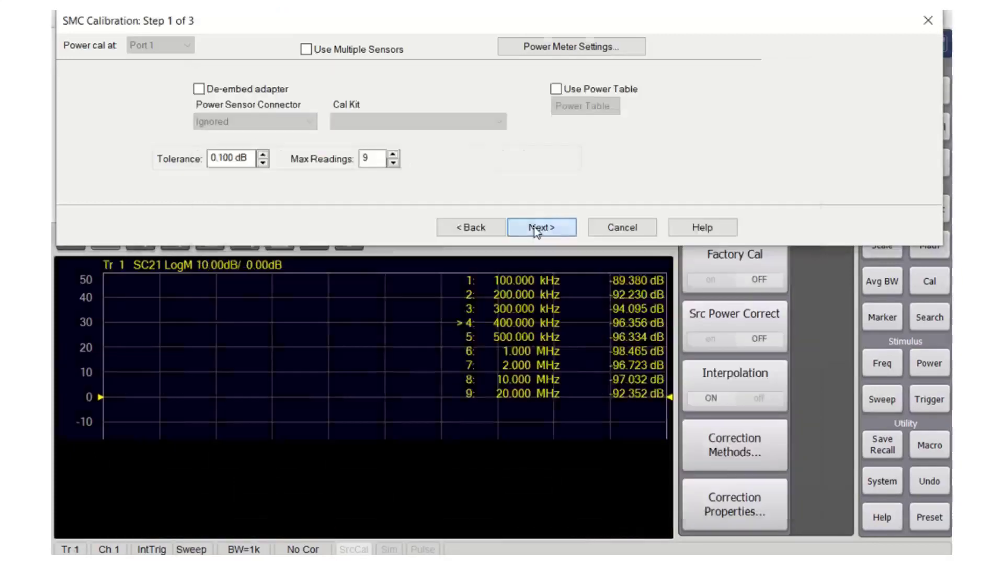
pyautogui.click(535, 227)
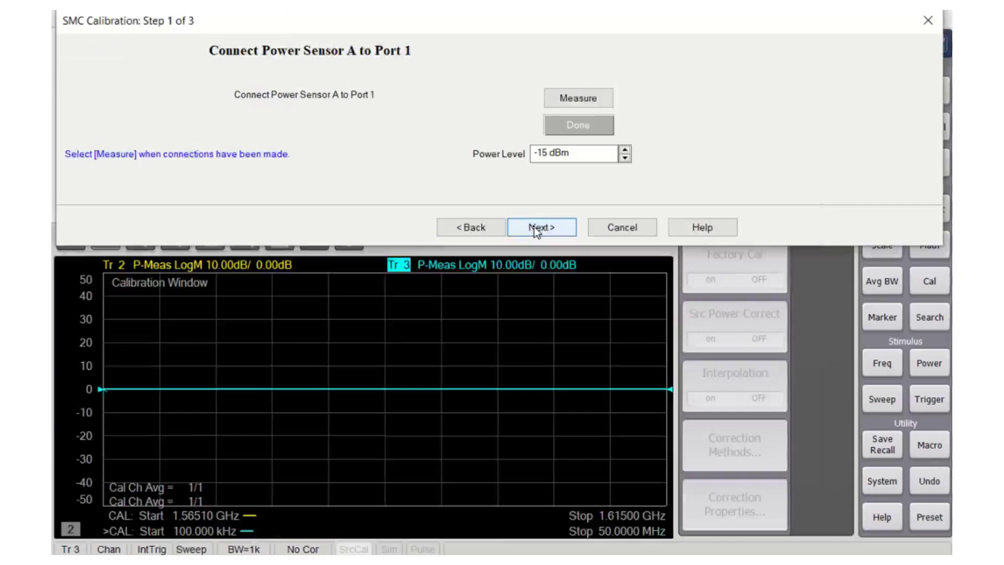
# - Measure the source power with the power sensor connected to Port 1
pyautogui.click(578, 100)
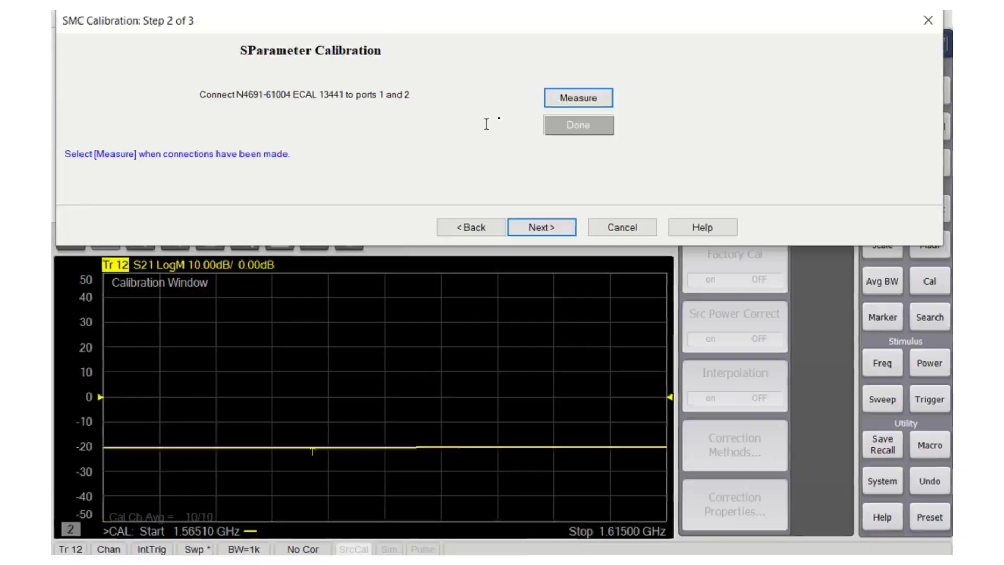
# - Run the ECal module measurement on ports 1 and 2
pyautogui.click(560, 99)
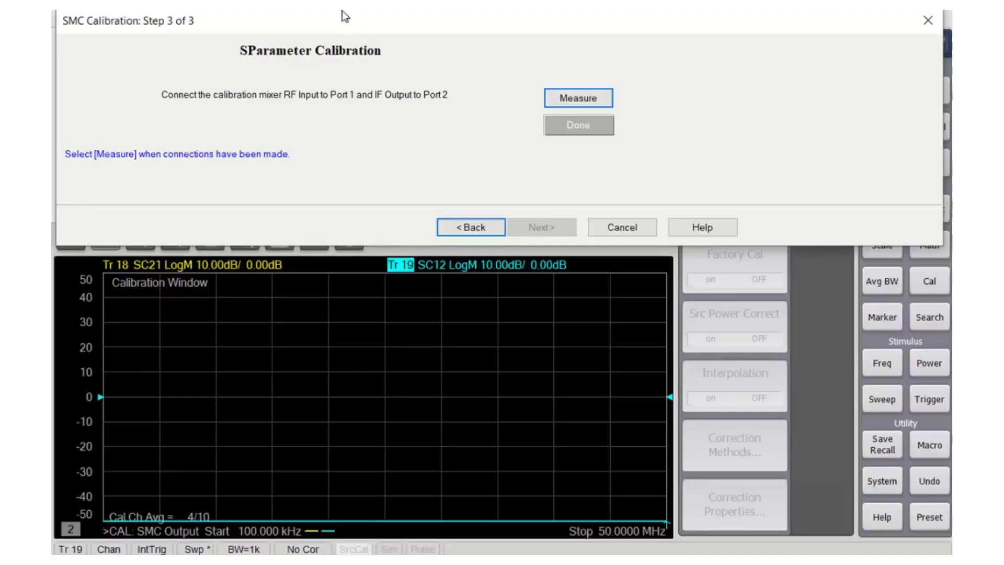
# - Start the calibration-mixer measurement on Step 3 of the calibration
pyautogui.click(582, 98)
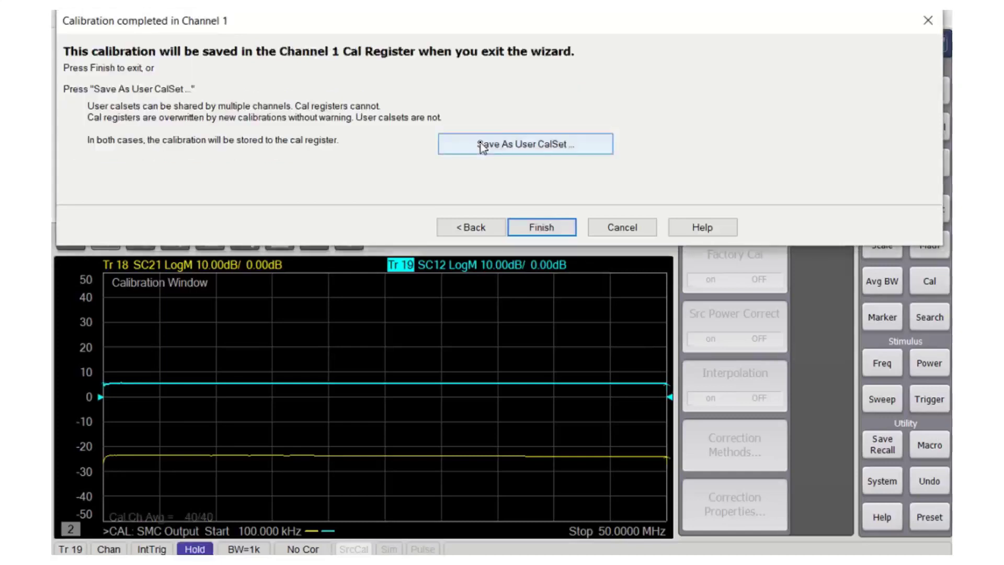
# - Save the calibration as the user cal set named JD_MxLF6
pyautogui.click(482, 148)
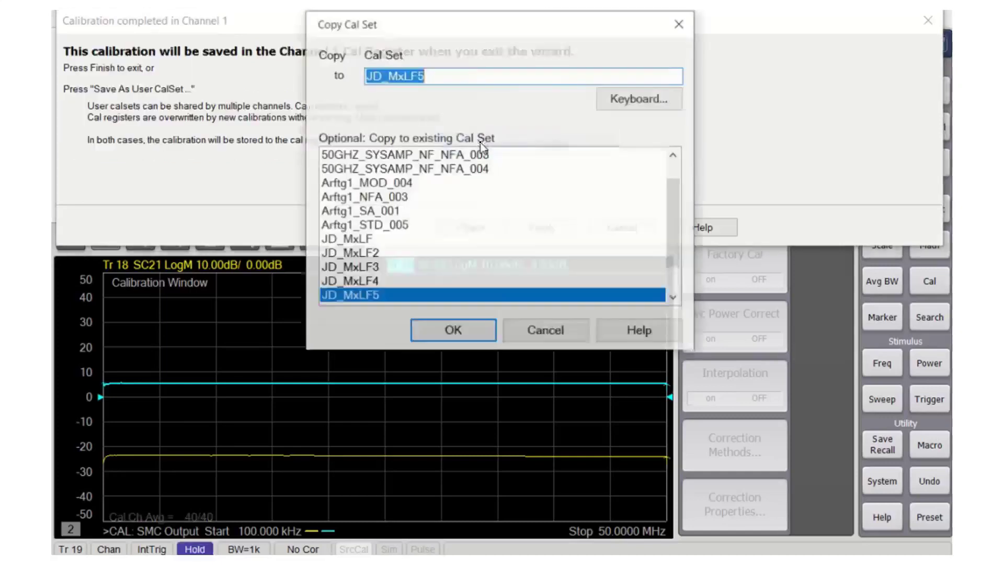
pyautogui.click(435, 76)
pyautogui.press('BackSpace')
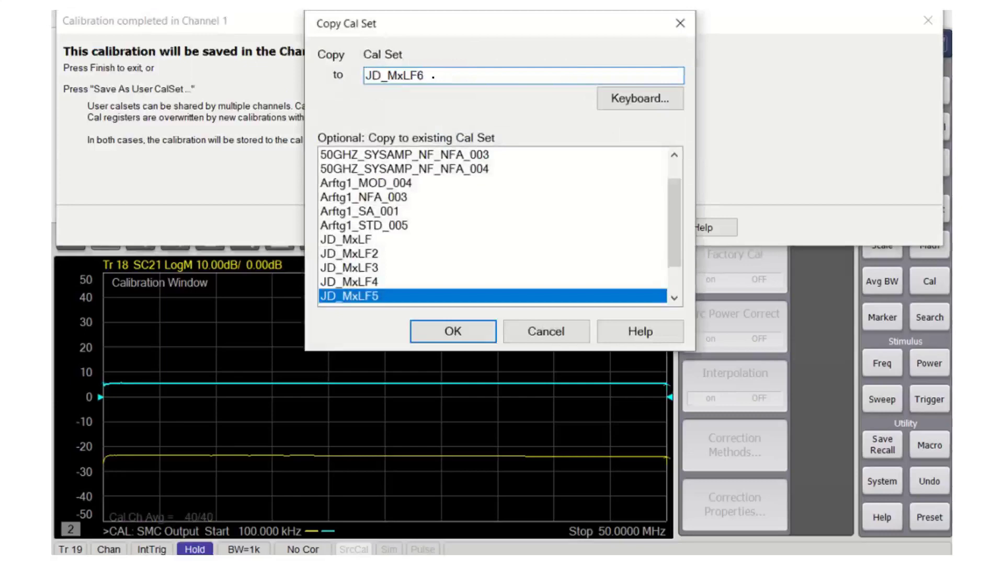
pyautogui.write('6')
pyautogui.click(434, 336)
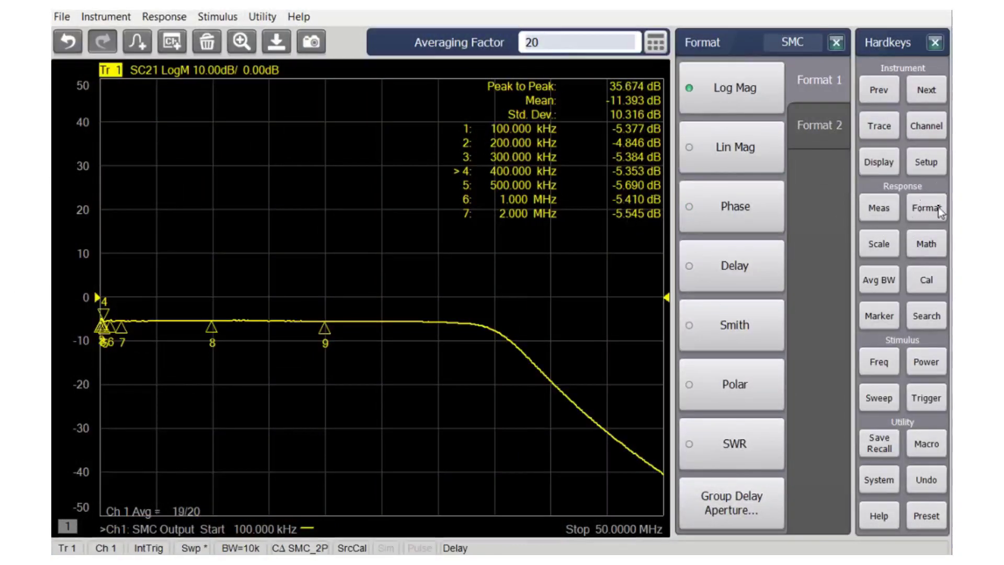
# - Switch off the Statistics readout in the Math Analysis functions
pyautogui.click(926, 163)
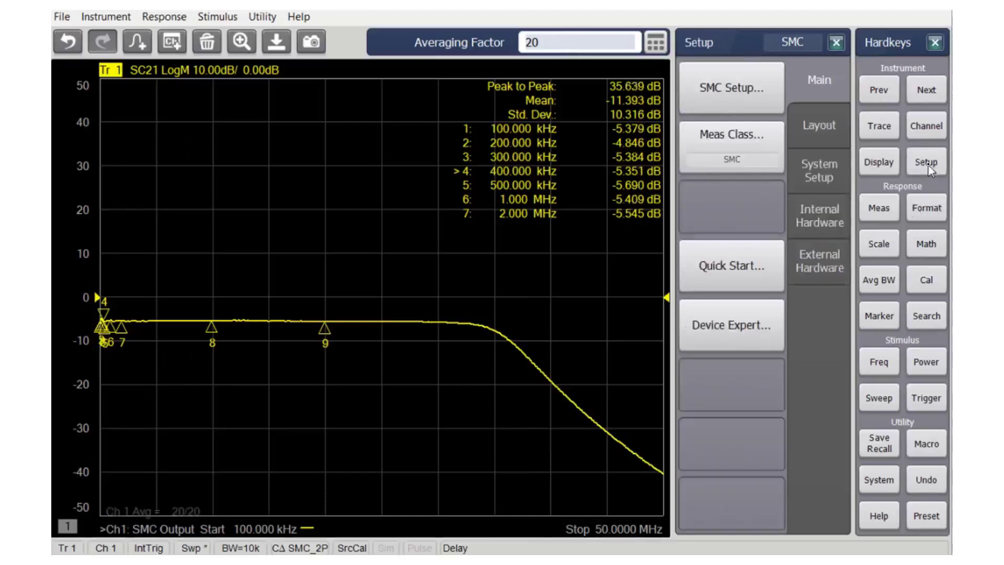
pyautogui.click(924, 249)
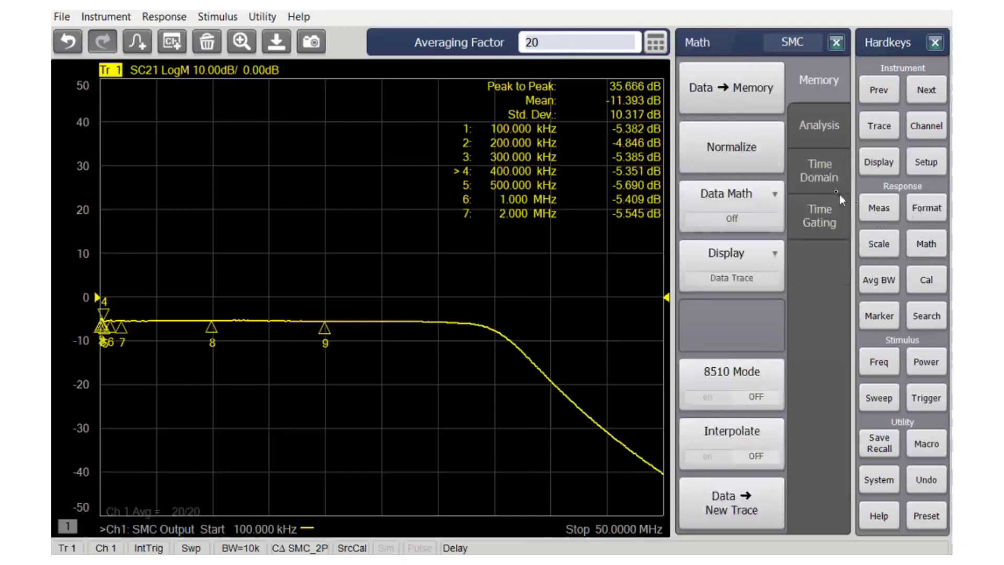
pyautogui.click(827, 130)
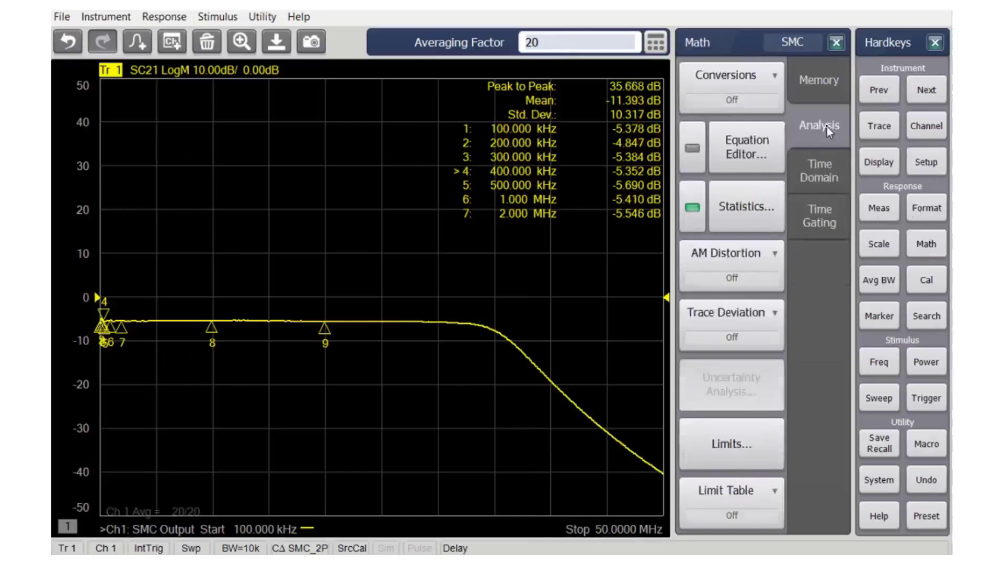
pyautogui.click(692, 210)
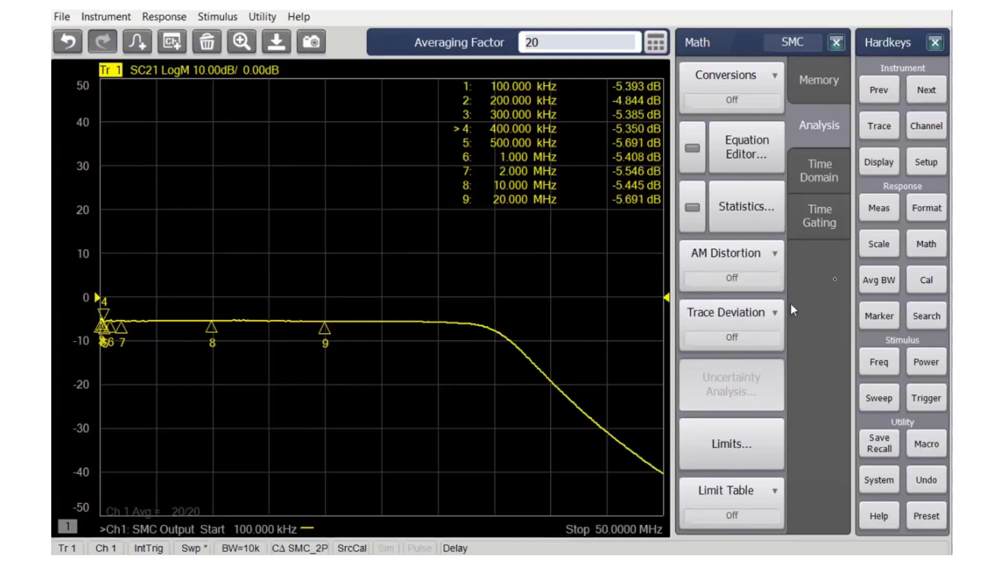
# - Display SC21 as group delay and autoscale it to fit the grid
pyautogui.click(926, 209)
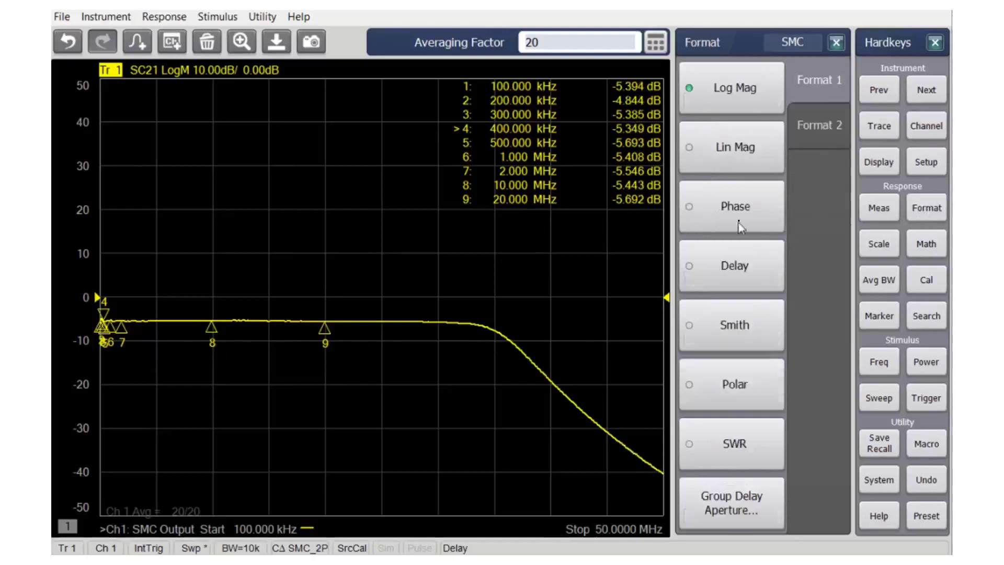
pyautogui.click(742, 265)
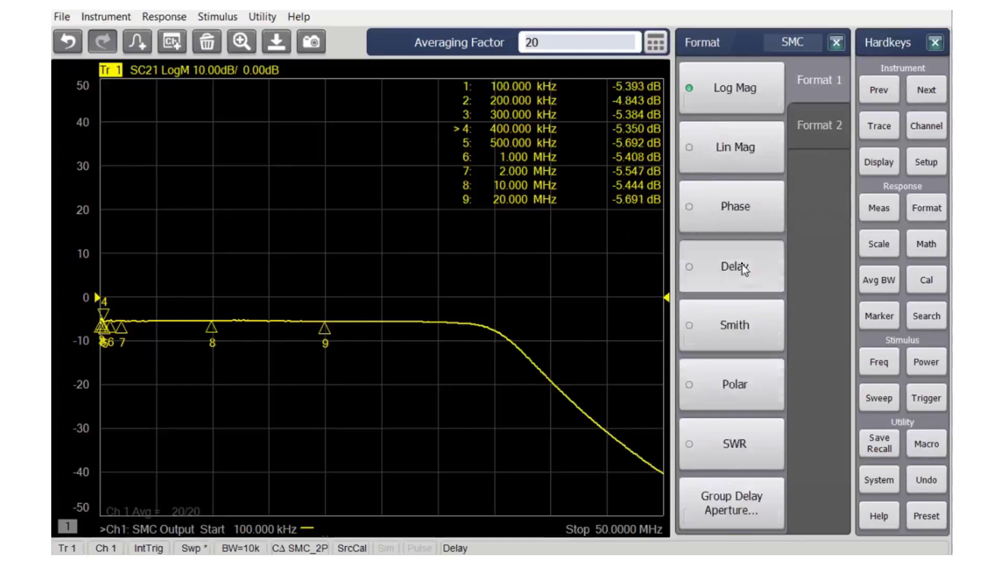
pyautogui.click(879, 243)
pyautogui.click(731, 87)
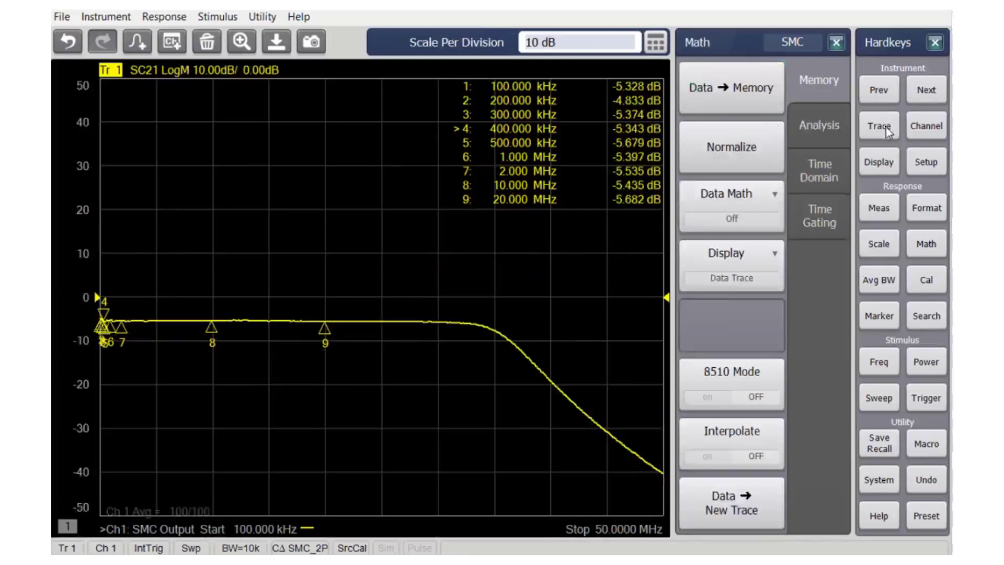
# - Add S11 and S22 traces to the plot and reopen the New Trace dialog
pyautogui.click(886, 127)
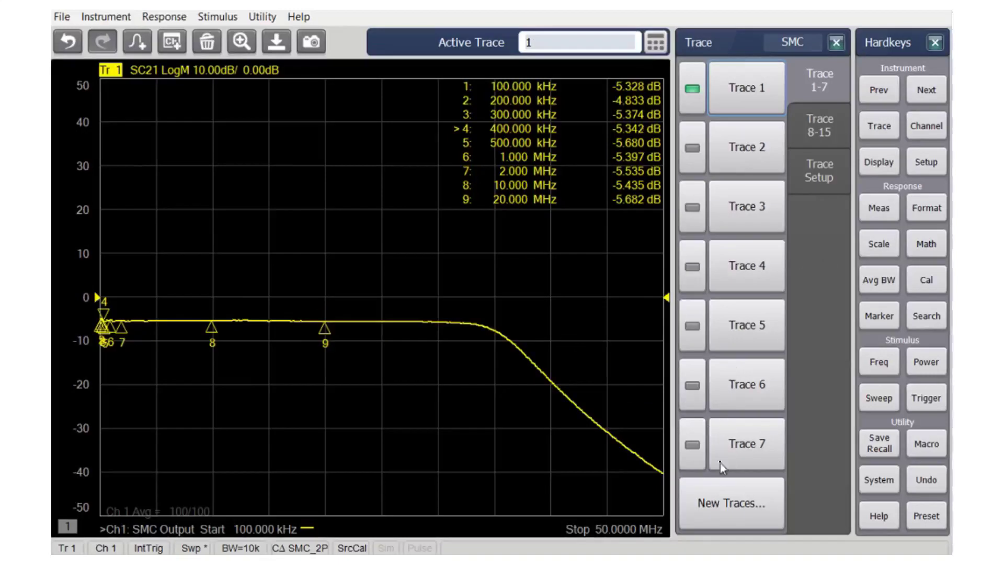
pyautogui.click(712, 510)
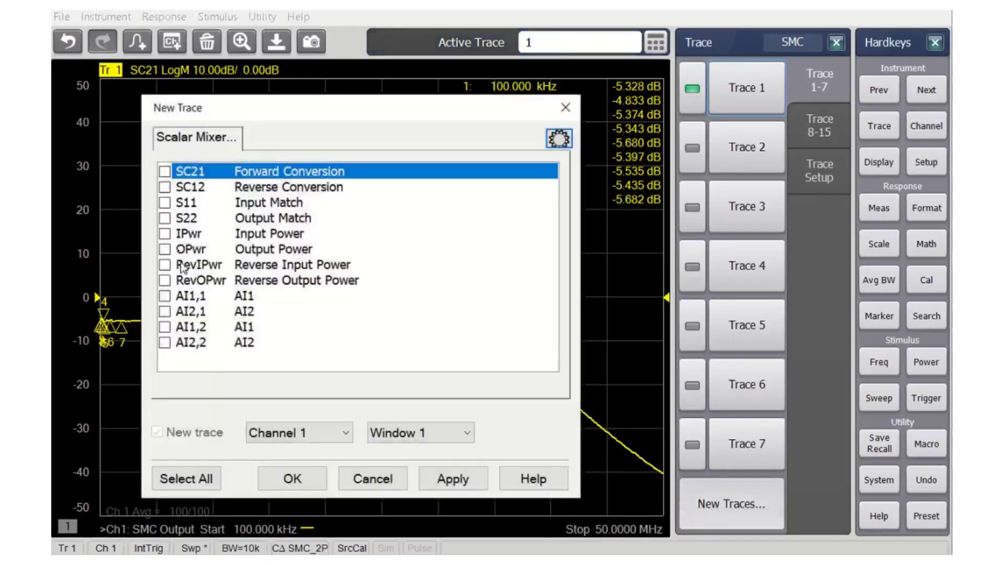
pyautogui.click(172, 207)
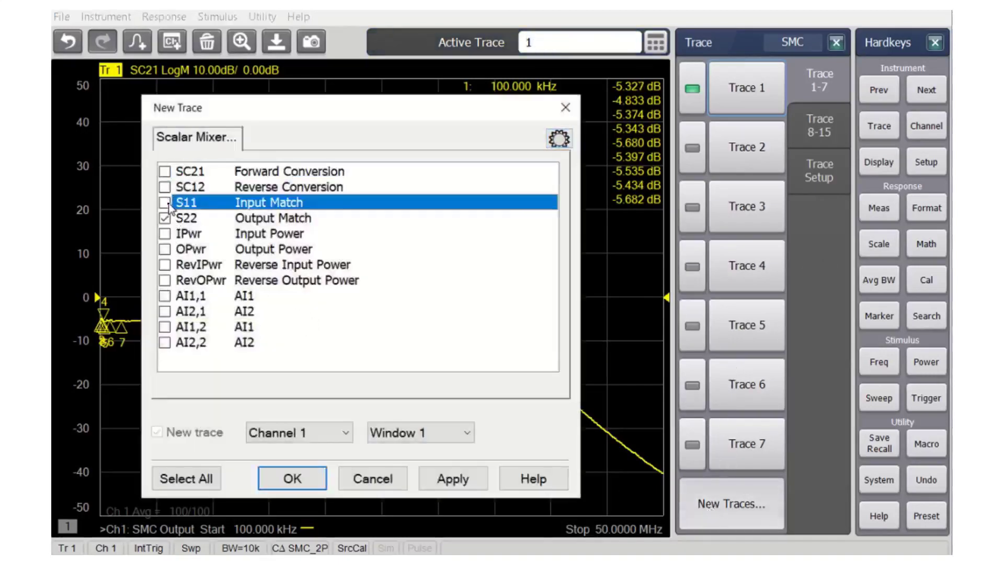
pyautogui.click(289, 477)
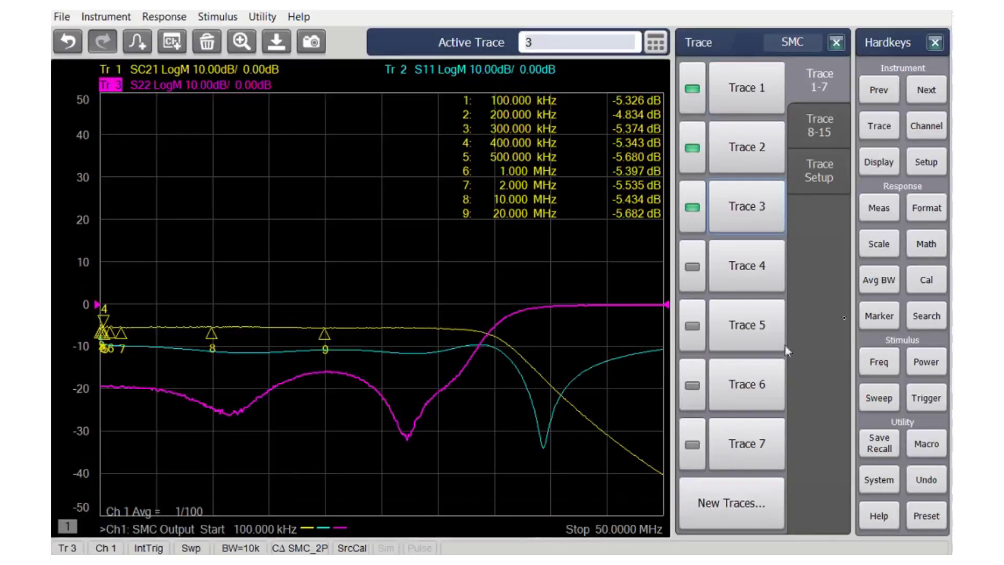
pyautogui.click(712, 510)
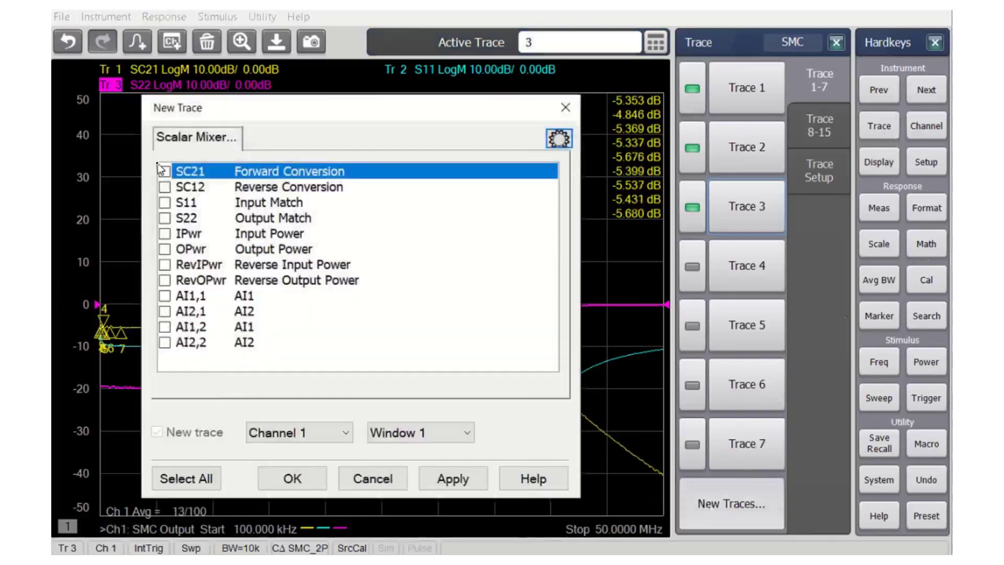
# - Add SC21 in a new window shown as group delay, autoscaled to fit
pyautogui.doubleClick(162, 170)
pyautogui.click(927, 208)
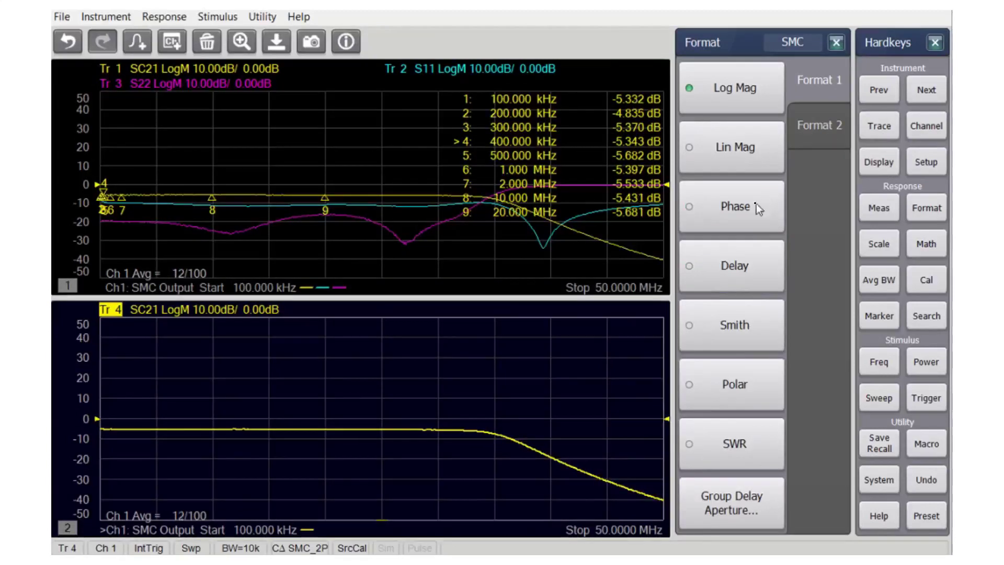
pyautogui.click(718, 267)
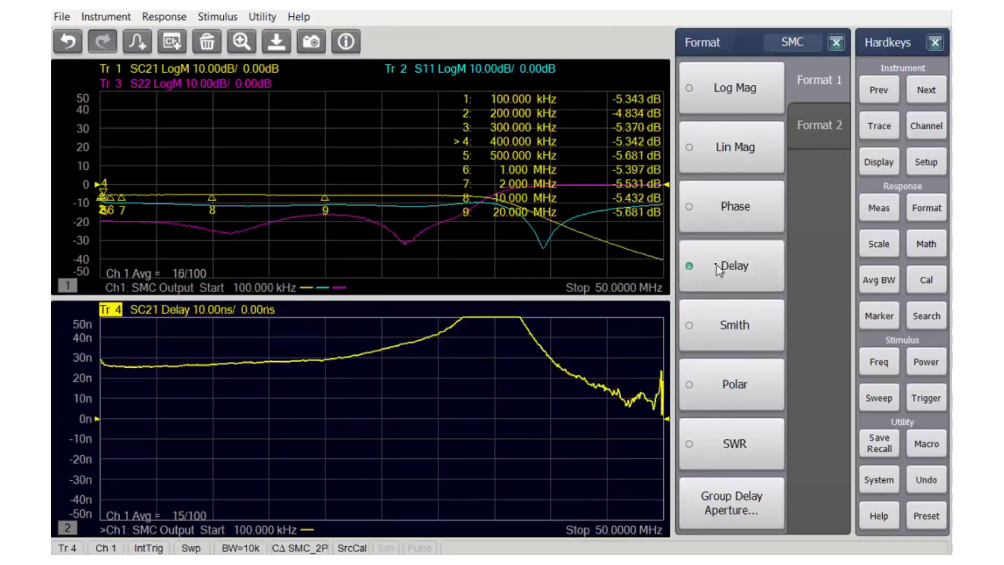
pyautogui.click(879, 244)
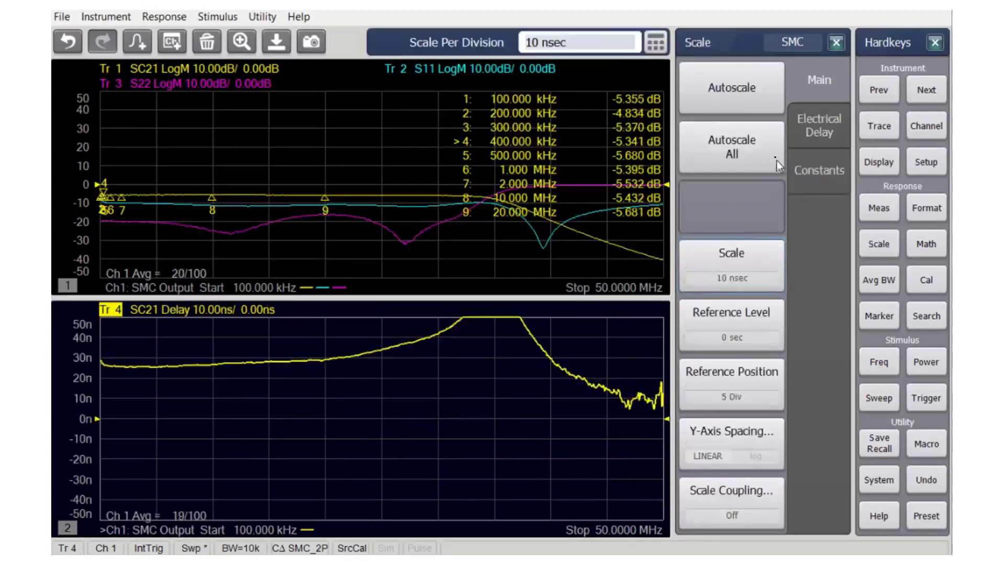
pyautogui.click(707, 89)
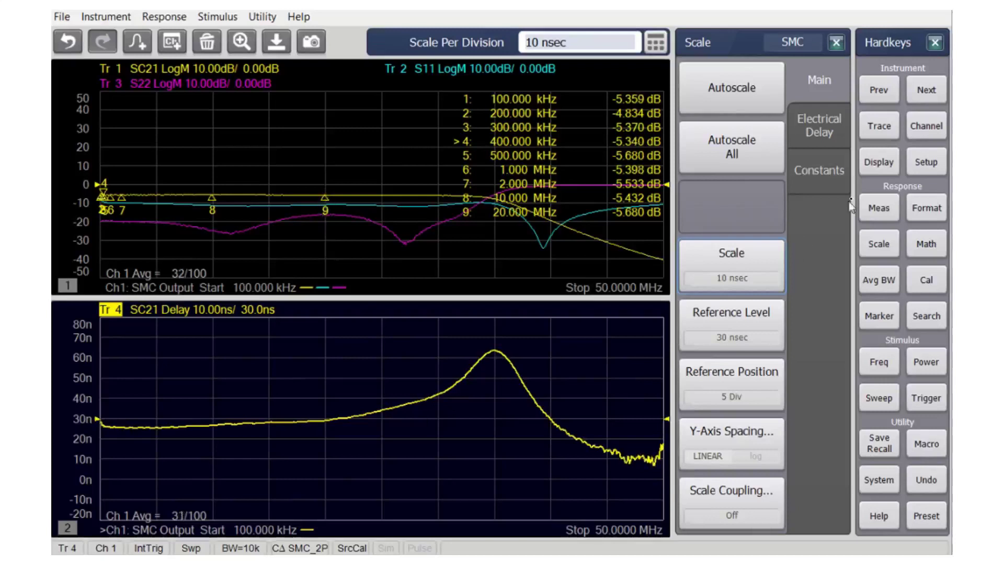
# - Overlay a second SC21 trace in the lower window, formatted as phase
pyautogui.rightClick(183, 327)
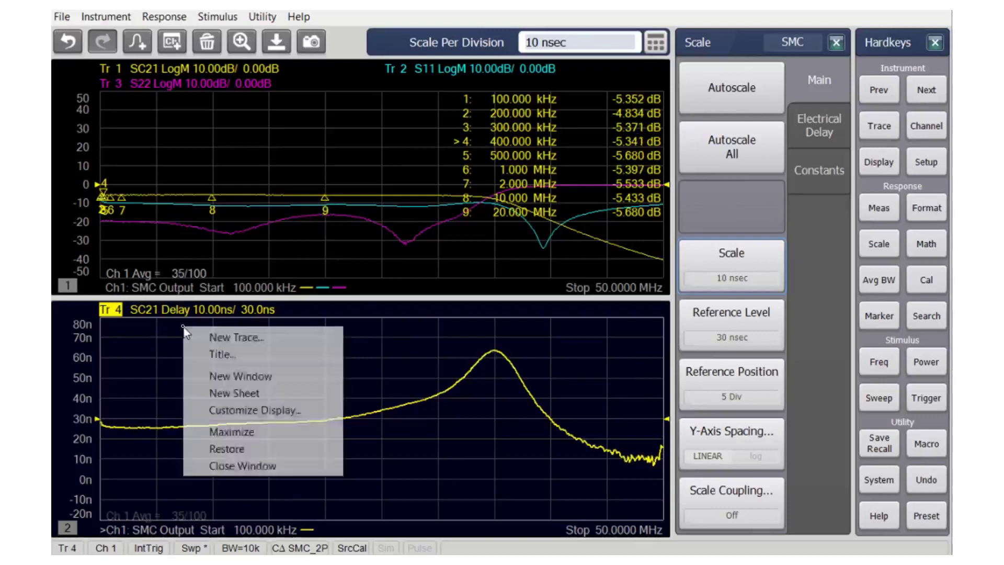
pyautogui.click(235, 337)
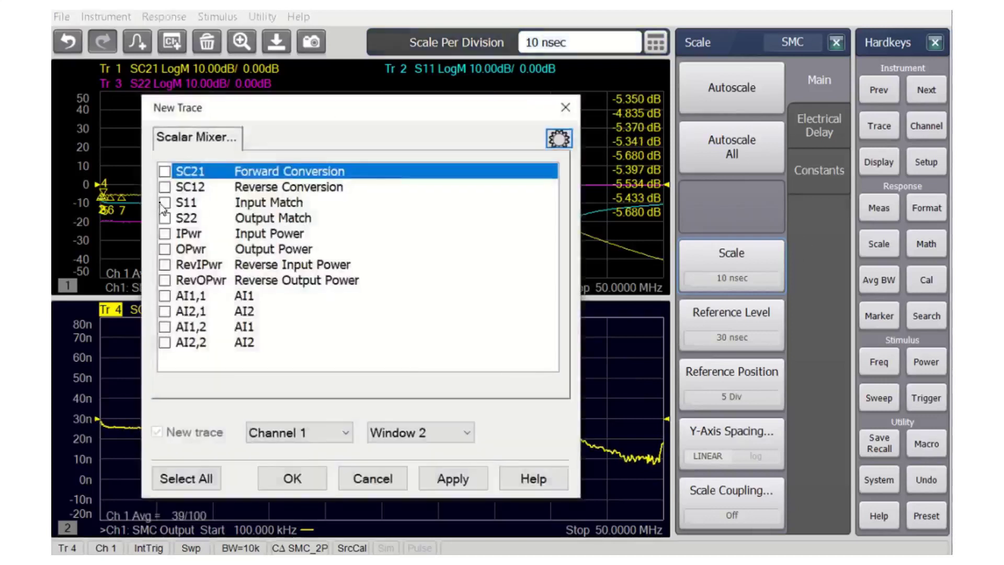
pyautogui.click(166, 172)
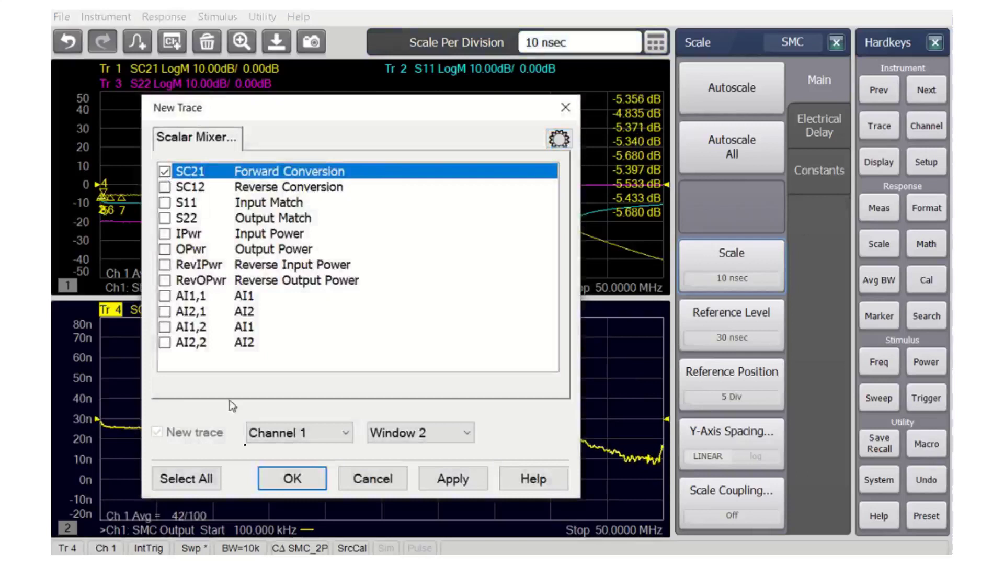
pyautogui.click(275, 478)
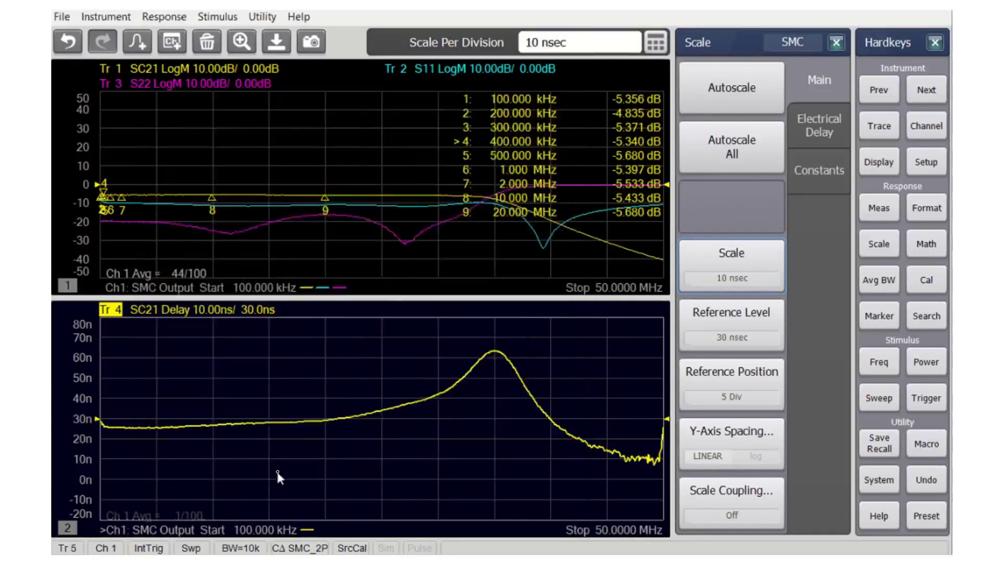
pyautogui.click(926, 209)
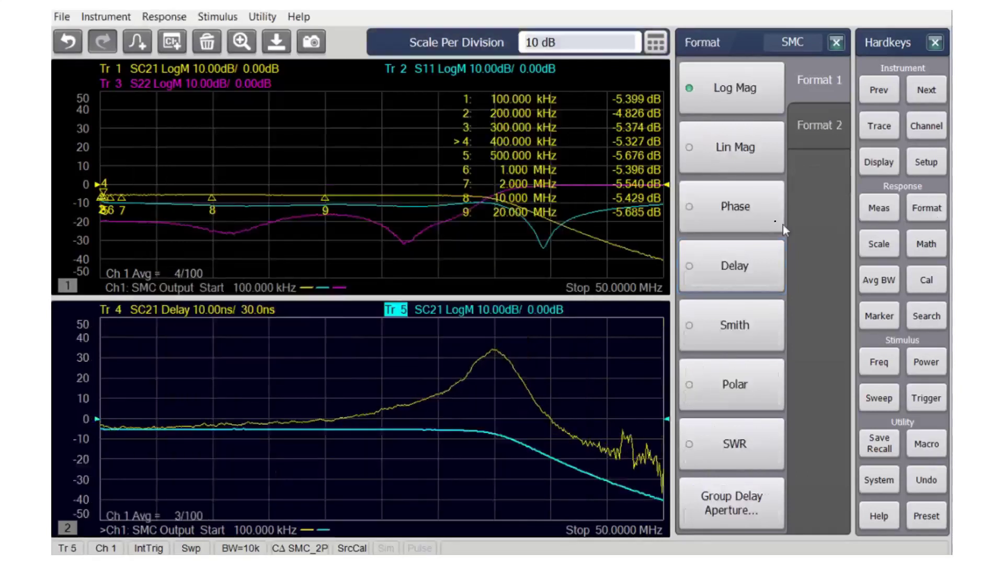
pyautogui.click(735, 223)
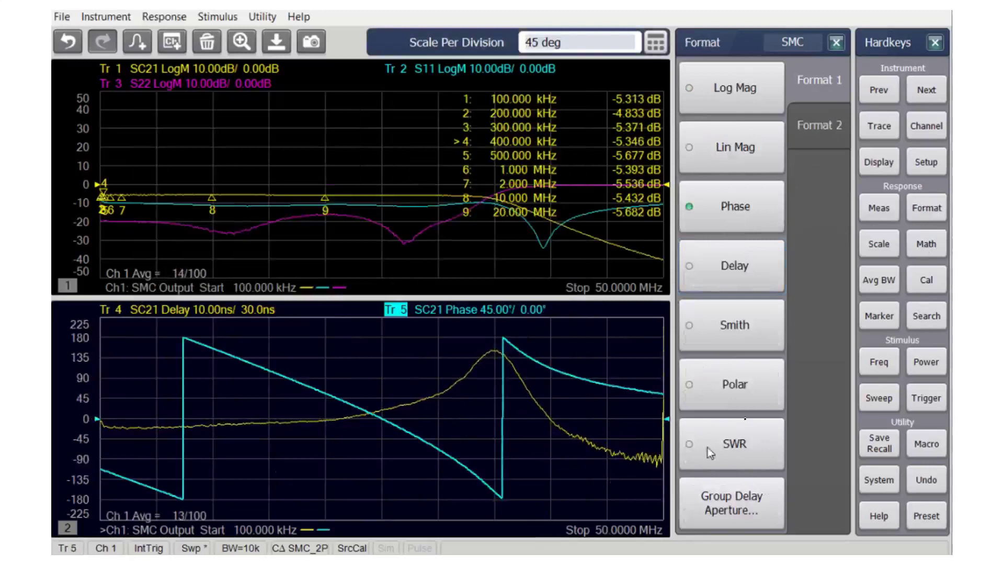
# - Save Displayed Traces as CSV Formatted Data in Displayed Format to file LowFreqMix
pyautogui.click(879, 443)
pyautogui.click(732, 147)
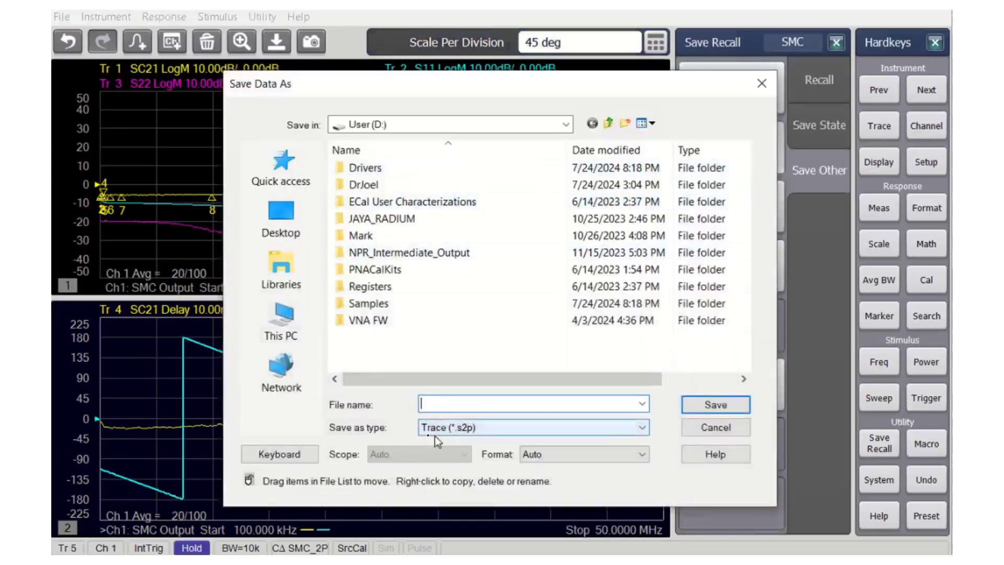
pyautogui.click(469, 427)
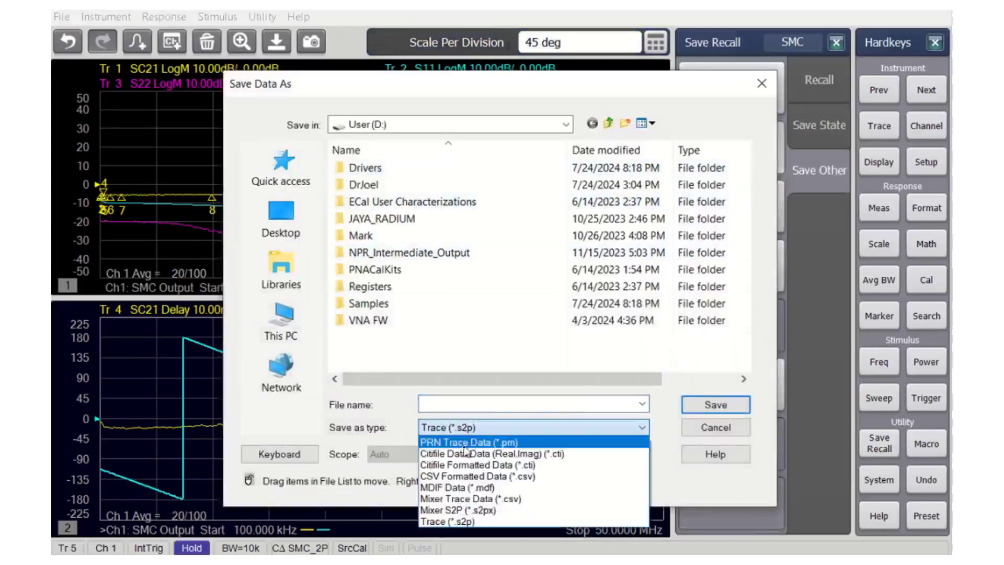
pyautogui.click(463, 476)
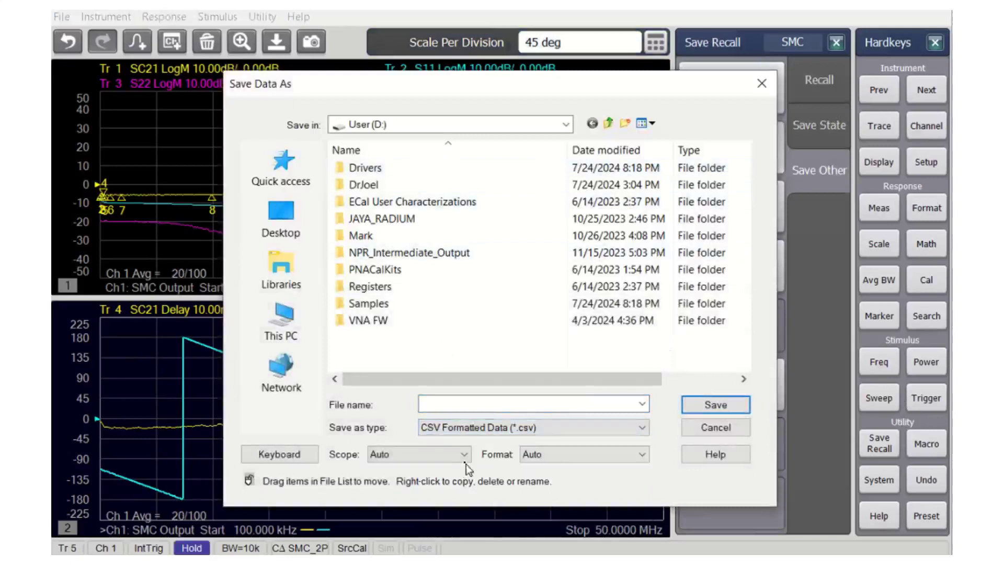
pyautogui.click(447, 457)
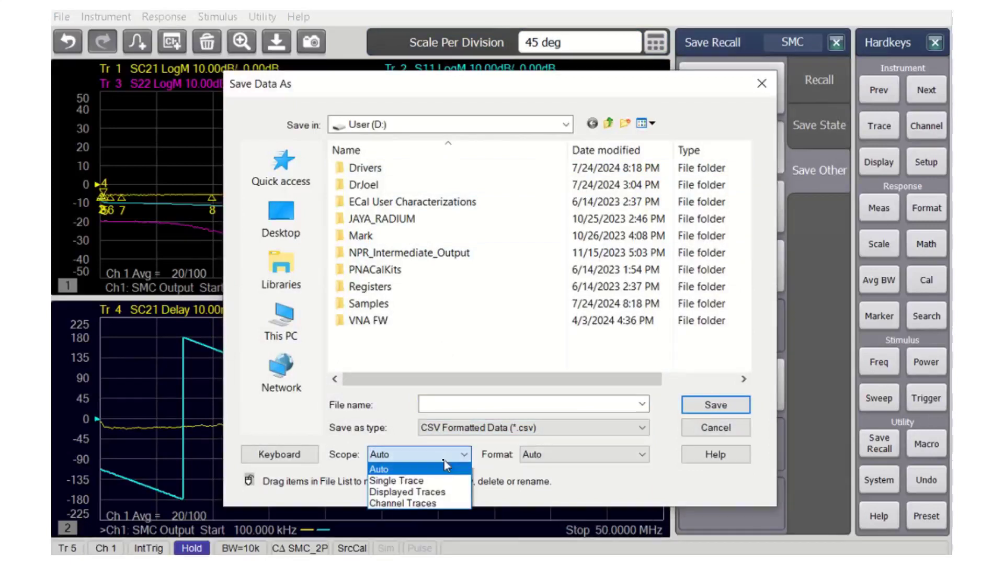
pyautogui.click(418, 494)
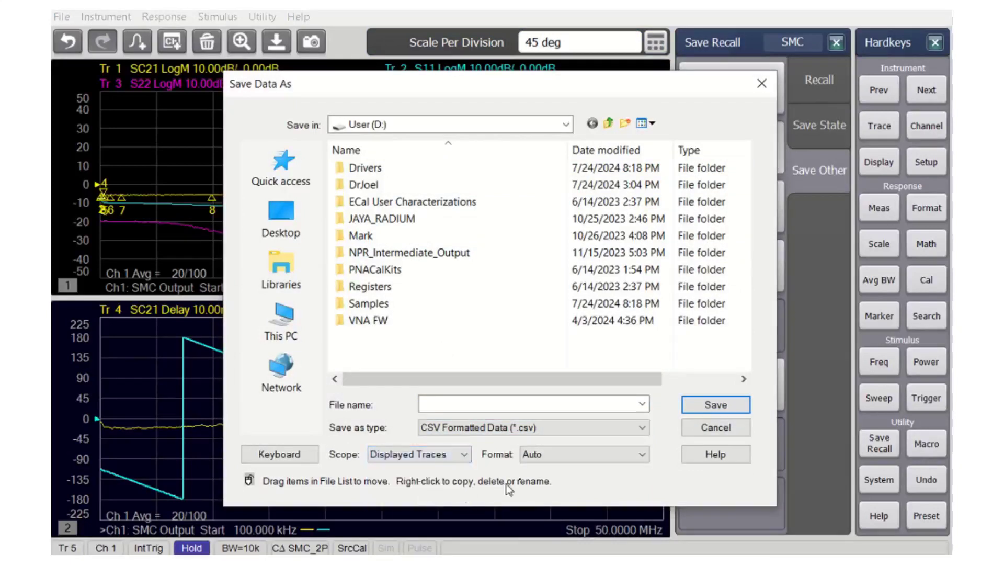
pyautogui.click(544, 461)
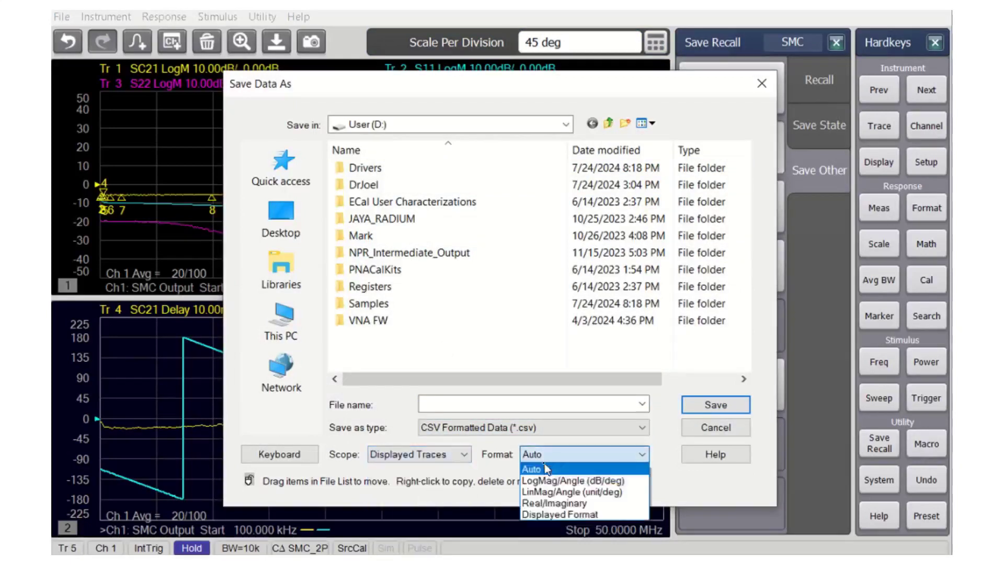
pyautogui.click(551, 519)
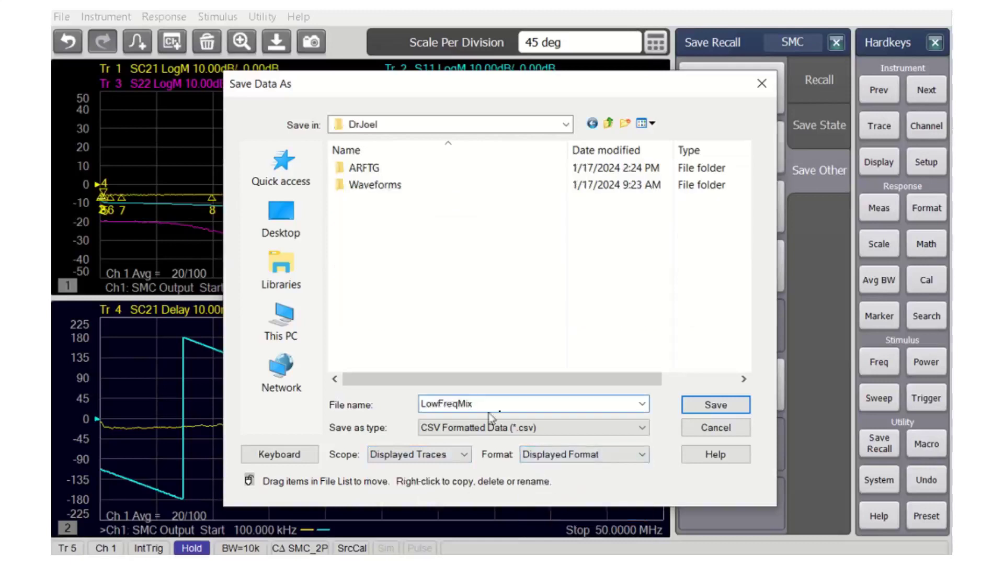
pyautogui.click(702, 405)
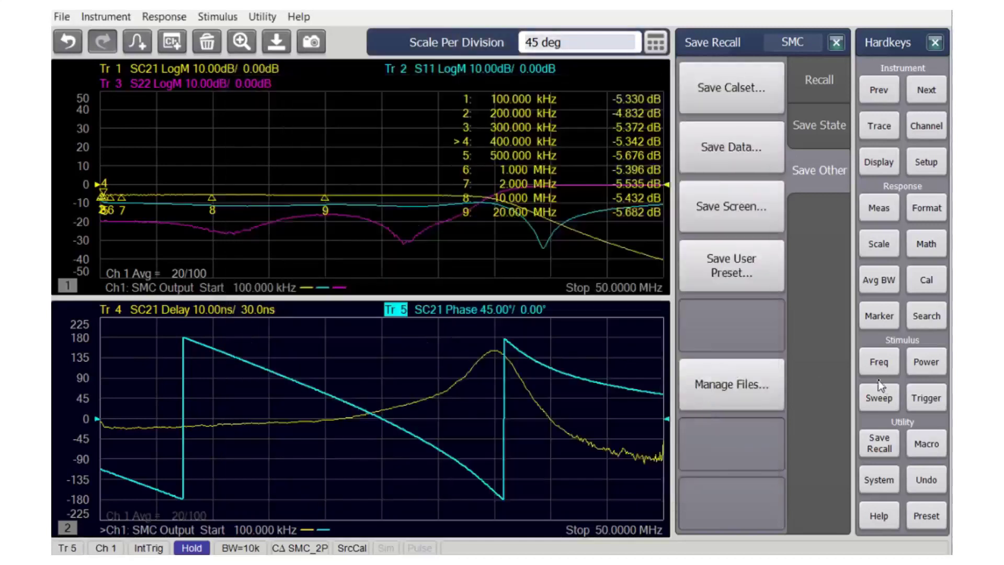
# - Make trace 1 active and switch the trigger from Hold to Continuous
pyautogui.click(417, 259)
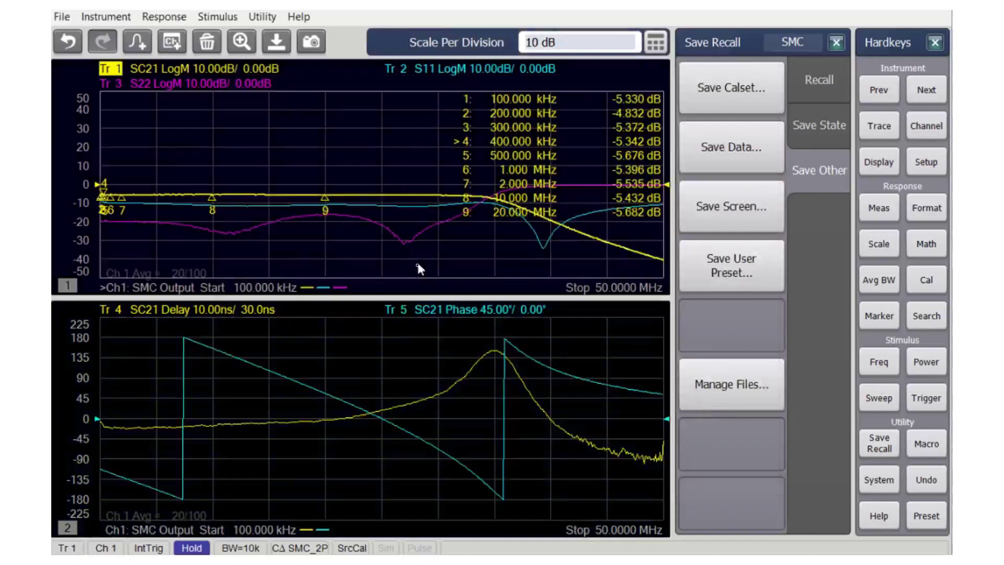
pyautogui.click(925, 399)
pyautogui.click(722, 265)
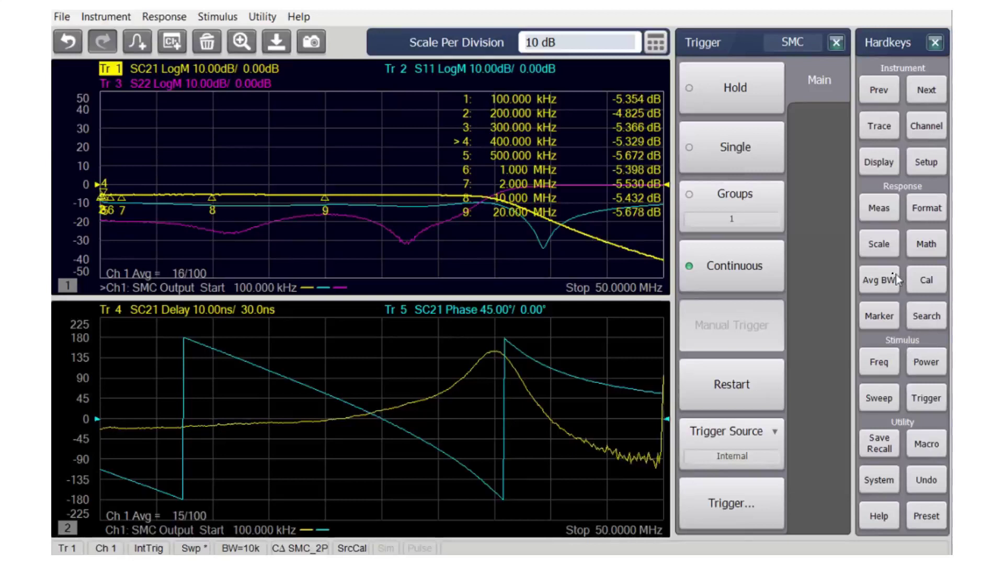
# - Switch LF Auto BW to ON in the Avg BW settings, keeping IF bandwidth at 10 kHz
pyautogui.click(880, 277)
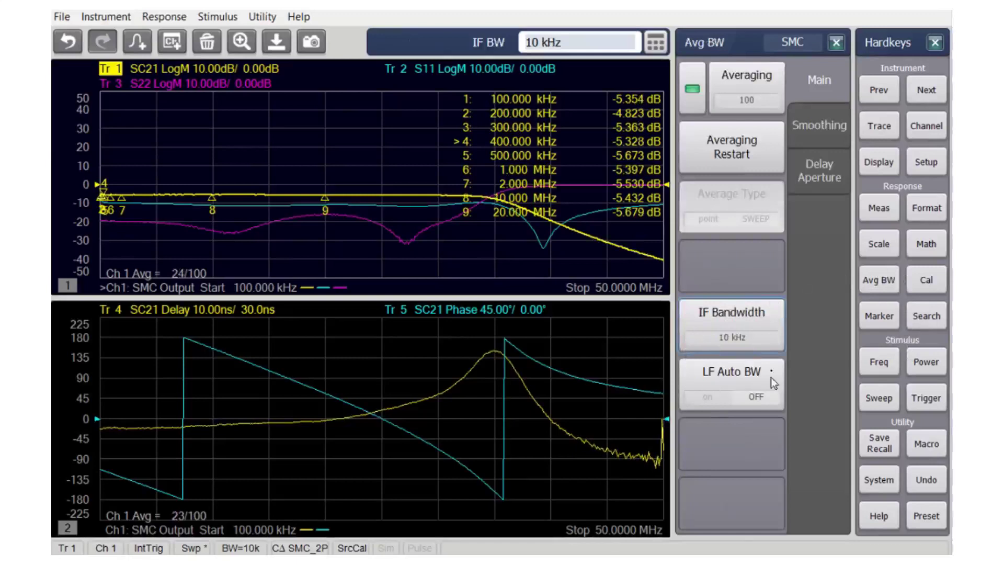
pyautogui.click(716, 397)
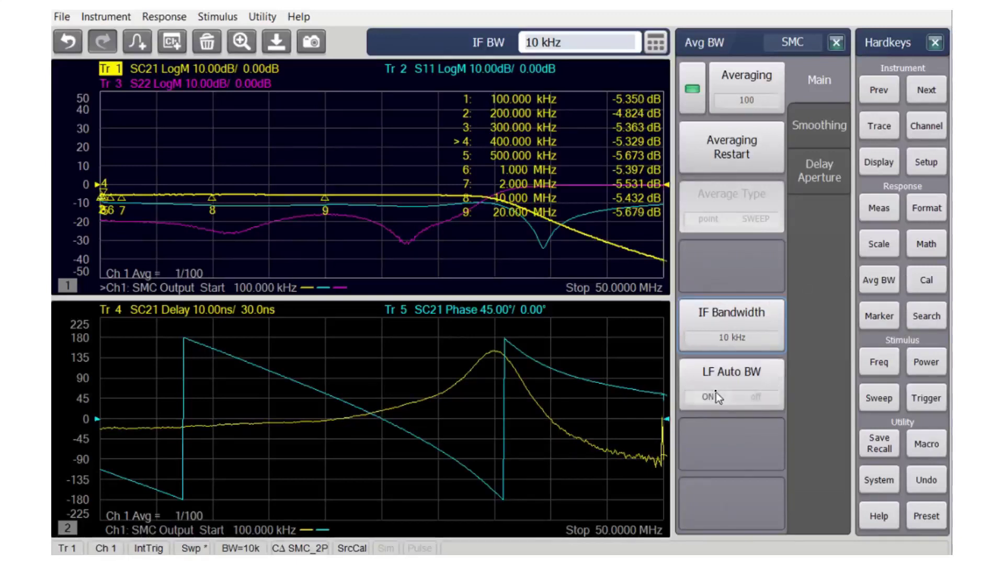